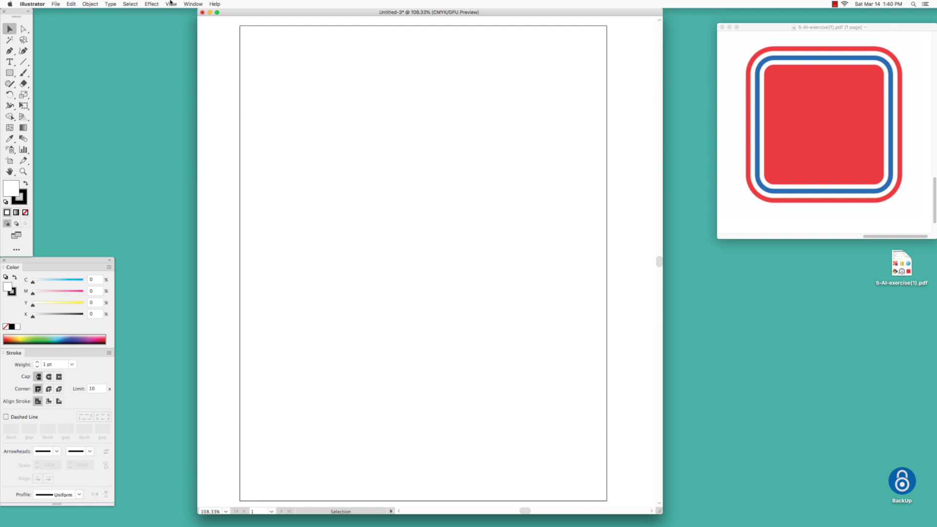
# Toggle the bounding box on and back off, then turn on Show Corner Widget in the View menu
pyautogui.click(171, 4)
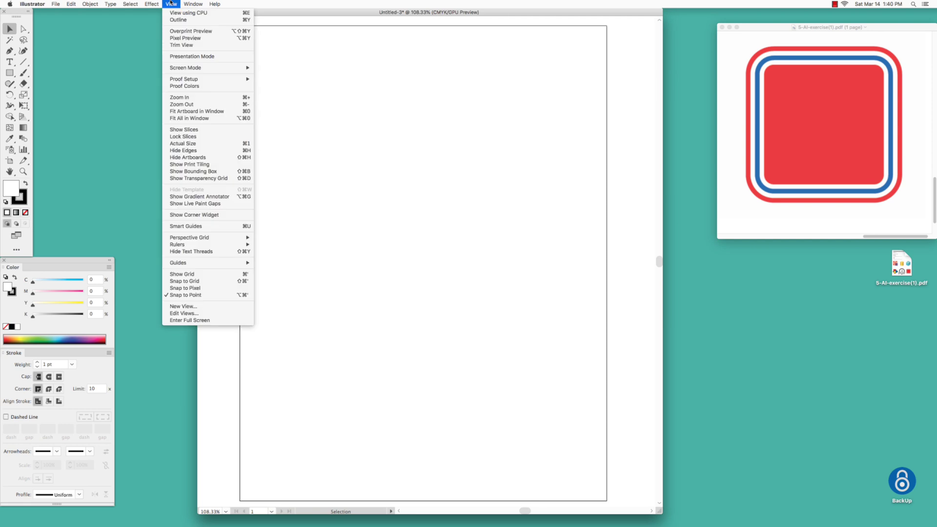
pyautogui.click(196, 174)
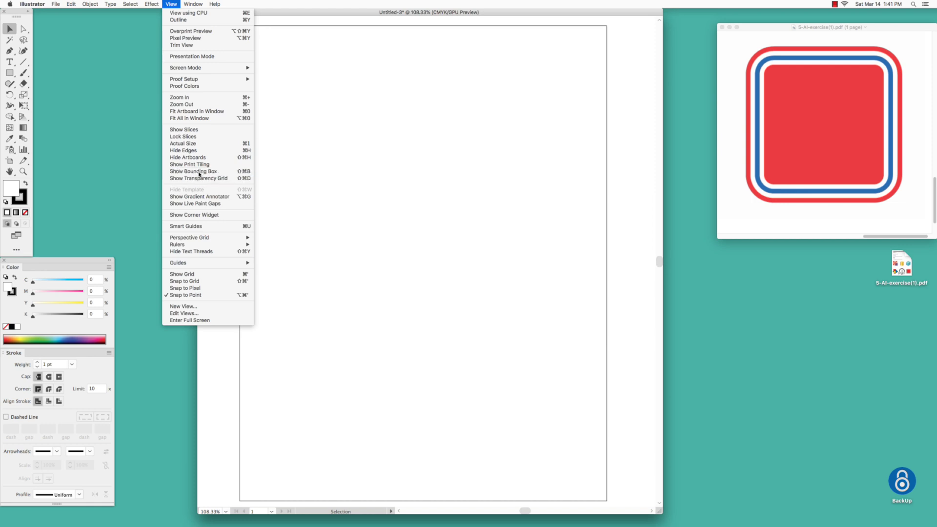
pyautogui.click(170, 3)
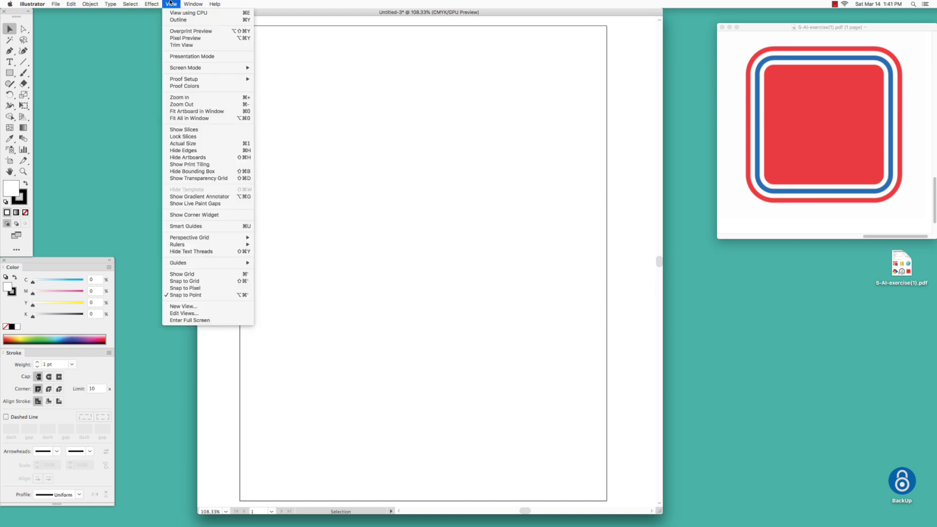
pyautogui.click(186, 173)
pyautogui.click(172, 4)
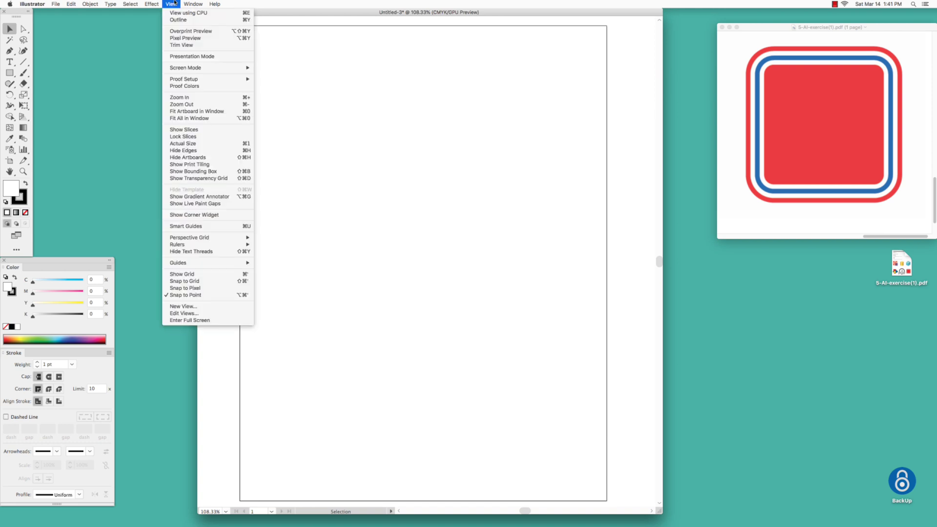
pyautogui.click(190, 215)
pyautogui.click(171, 4)
# Draw a square with the Rectangle tool and nudge it slightly on the artboard
pyautogui.click(171, 3)
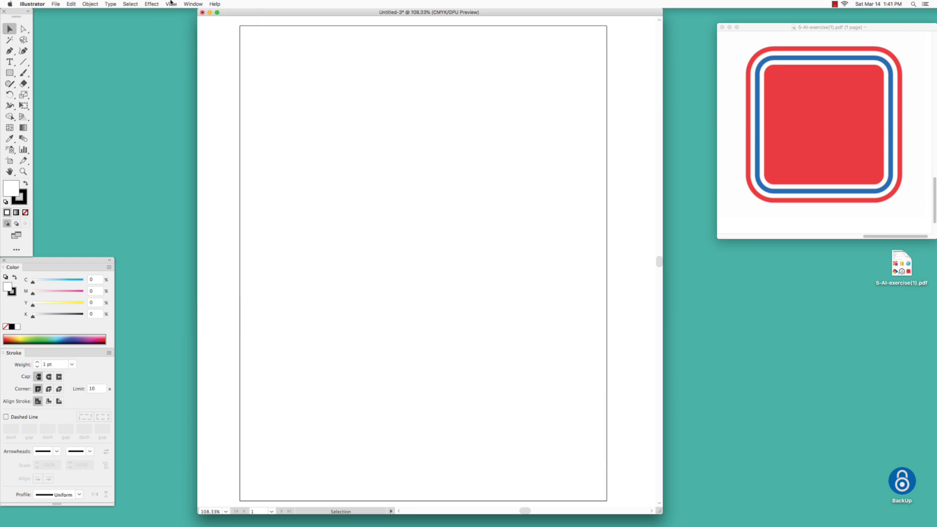
pyautogui.click(10, 74)
pyautogui.moveTo(314, 139)
pyautogui.mouseDown()
pyautogui.moveTo(379, 199)
pyautogui.moveTo(428, 202)
pyautogui.moveTo(476, 170)
pyautogui.moveTo(429, 257)
pyautogui.moveTo(339, 265)
pyautogui.moveTo(427, 230)
pyautogui.moveTo(443, 199)
pyautogui.moveTo(423, 234)
pyautogui.moveTo(431, 255)
pyautogui.moveTo(474, 296)
pyautogui.moveTo(445, 270)
pyautogui.moveTo(457, 282)
pyautogui.mouseUp()
pyautogui.click(10, 30)
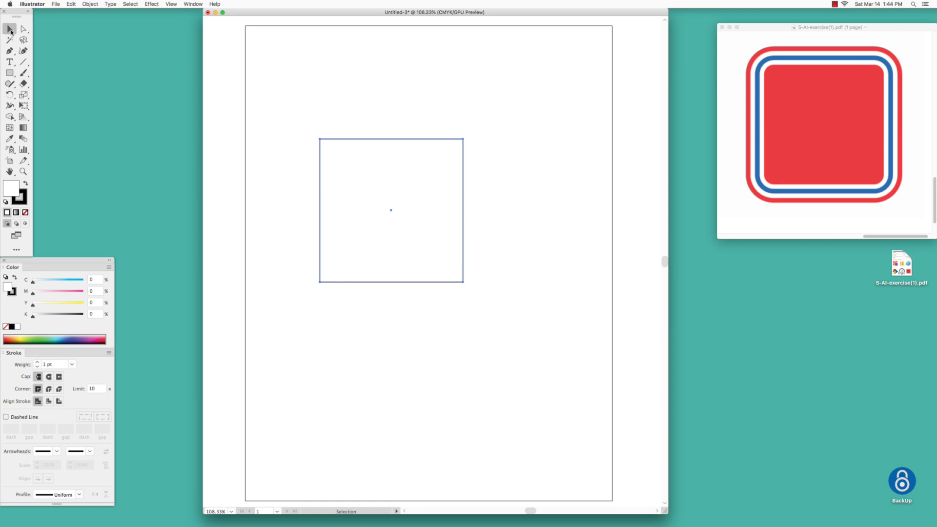
pyautogui.moveTo(412, 174); pyautogui.dragTo(428, 183)
# Drag the square's top-left anchor up and left as a trial, then undo that move
pyautogui.click(22, 30)
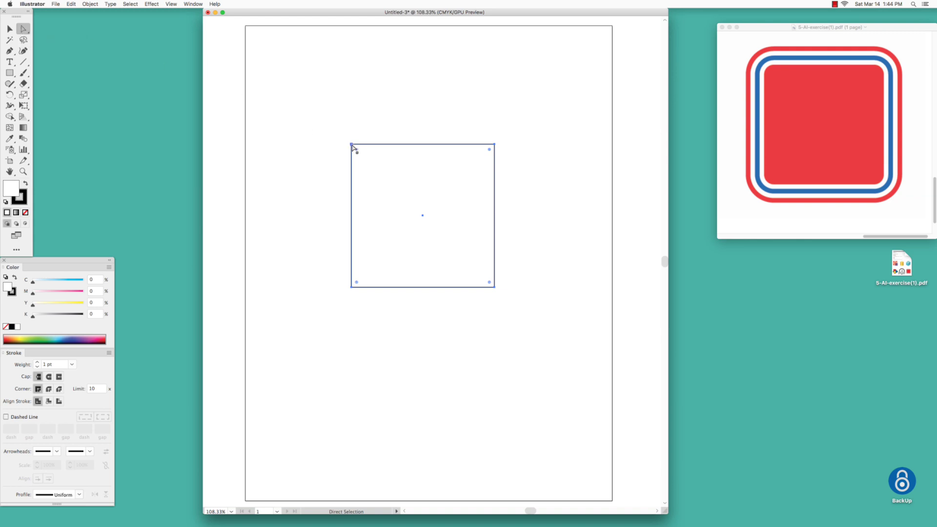
pyautogui.moveTo(351, 145)
pyautogui.mouseDown()
pyautogui.moveTo(320, 131)
pyautogui.moveTo(365, 141)
pyautogui.moveTo(347, 145)
pyautogui.moveTo(353, 134)
pyautogui.moveTo(351, 142)
pyautogui.mouseUp()
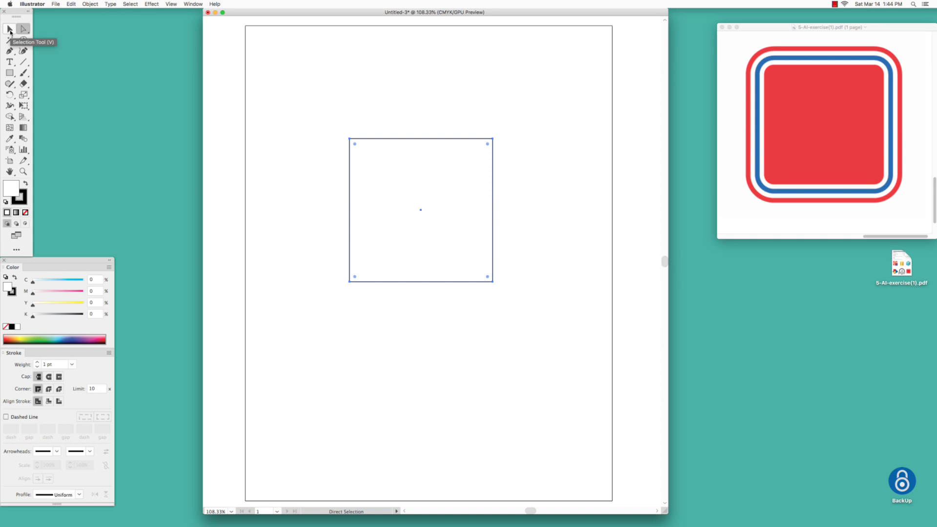
pyautogui.click(400, 107)
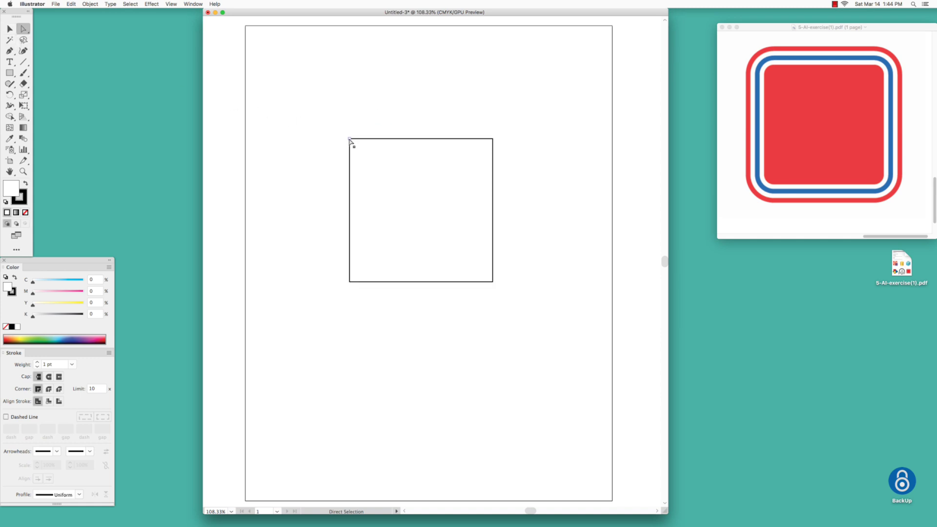
pyautogui.moveTo(350, 139); pyautogui.dragTo(296, 103)
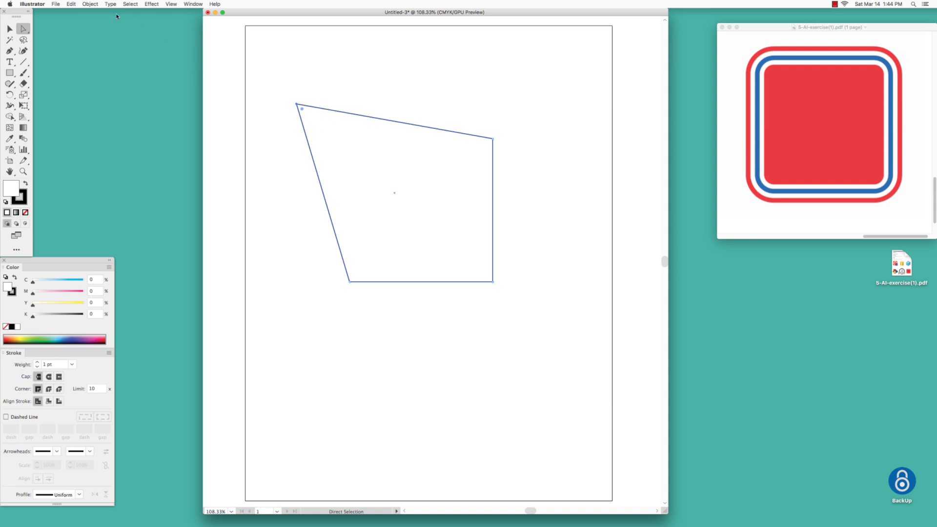
pyautogui.click(70, 4)
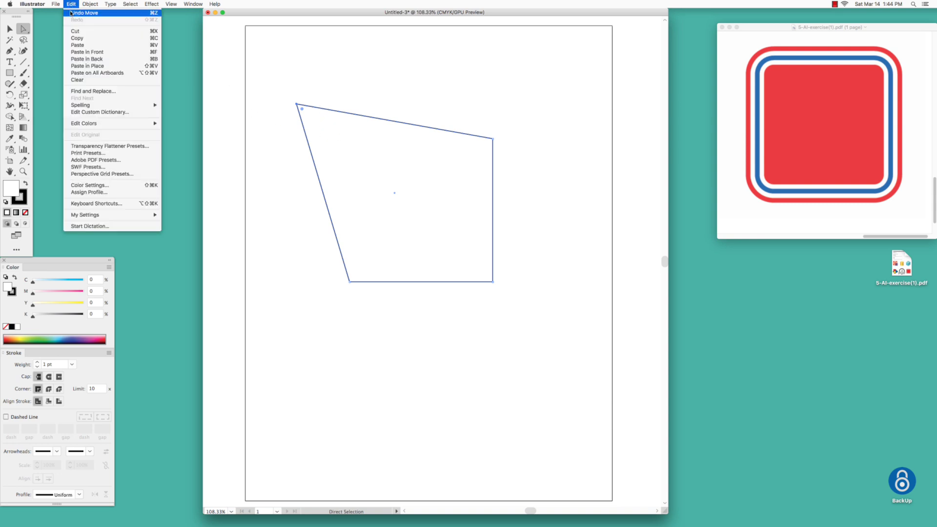
pyautogui.click(145, 16)
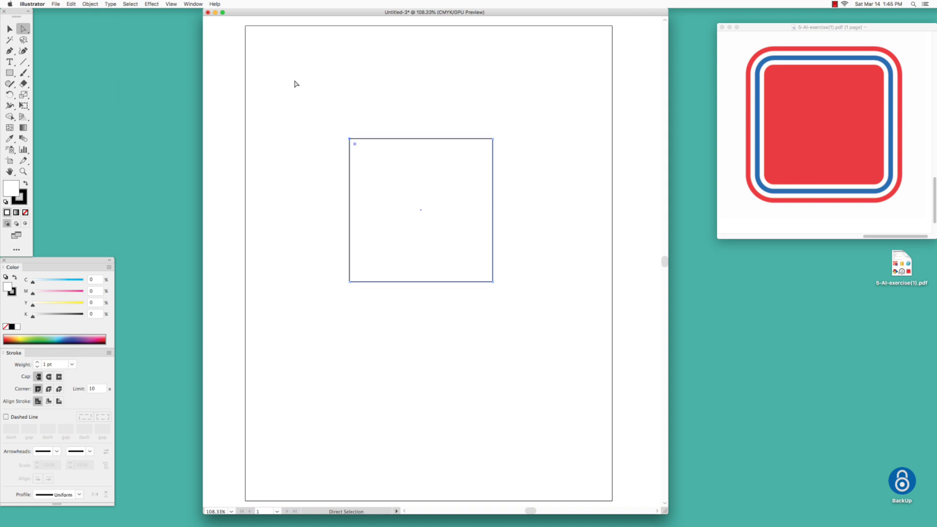
# Select the square and drag a corner widget inward to slightly round all four corners
pyautogui.click(294, 84)
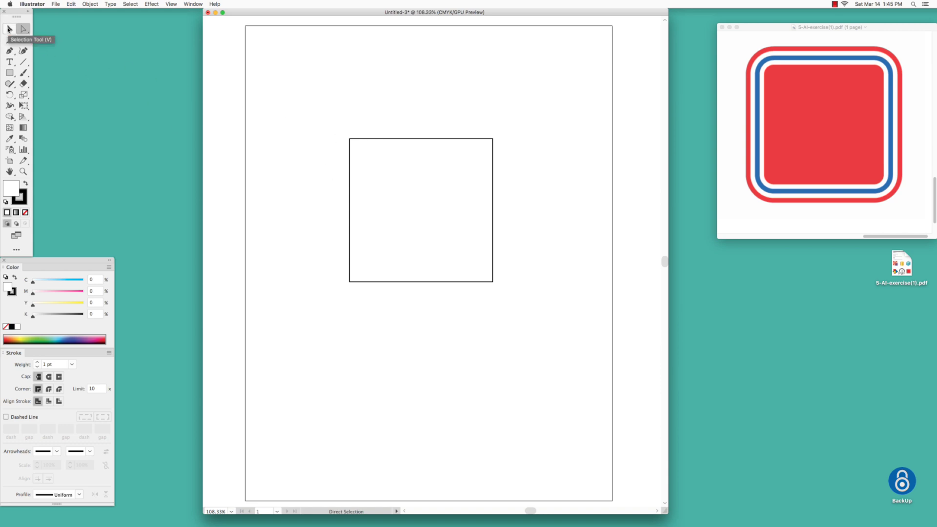
pyautogui.click(9, 30)
pyautogui.click(363, 139)
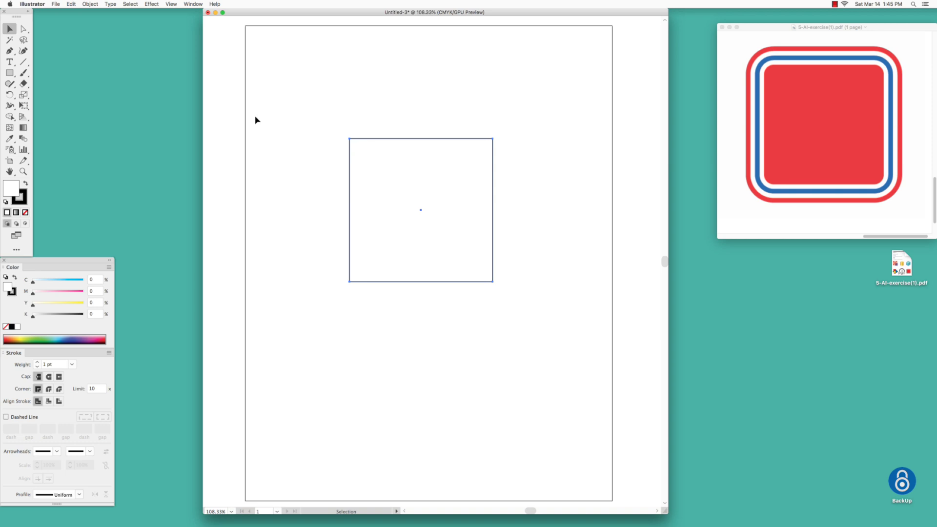
pyautogui.click(23, 30)
pyautogui.moveTo(355, 145); pyautogui.dragTo(361, 153)
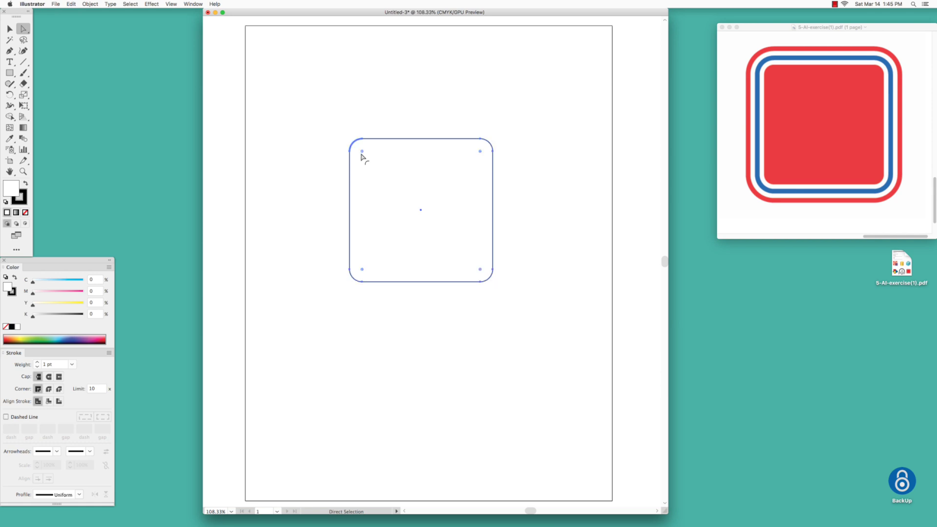
# Make the square's stroke red (C0 M100 Y100 K8) with an 80 pt weight
pyautogui.click(20, 198)
pyautogui.click(8, 187)
pyautogui.click(23, 202)
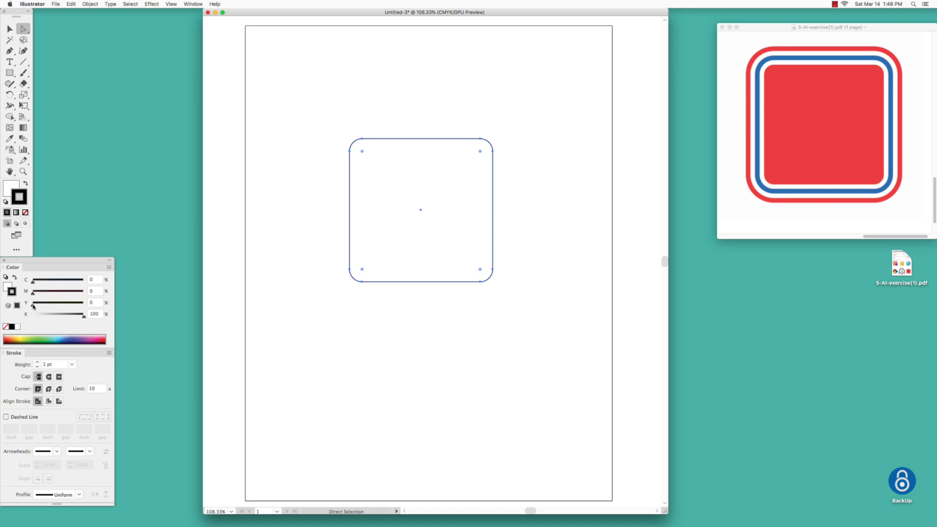
pyautogui.moveTo(33, 306)
pyautogui.mouseDown()
pyautogui.moveTo(84, 304)
pyautogui.moveTo(84, 292)
pyautogui.moveTo(59, 315)
pyautogui.moveTo(6, 315)
pyautogui.mouseUp()
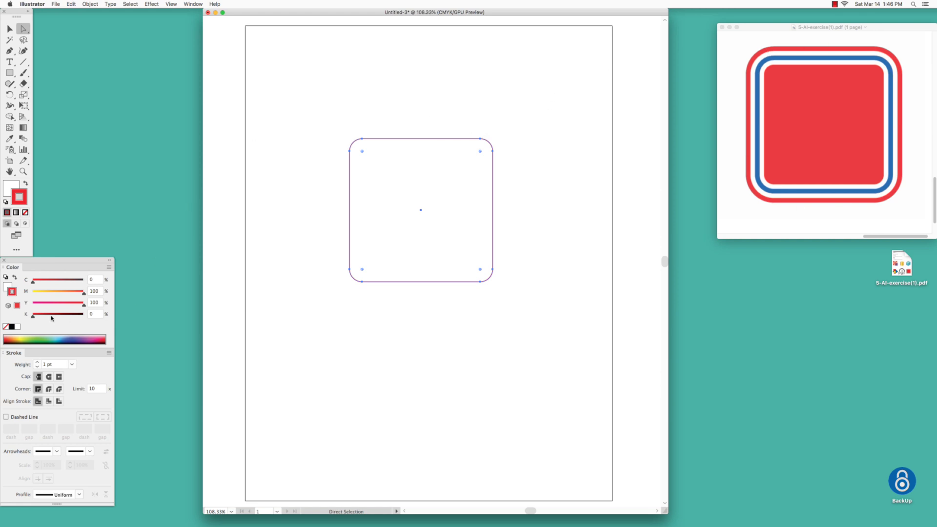
pyautogui.click(72, 364)
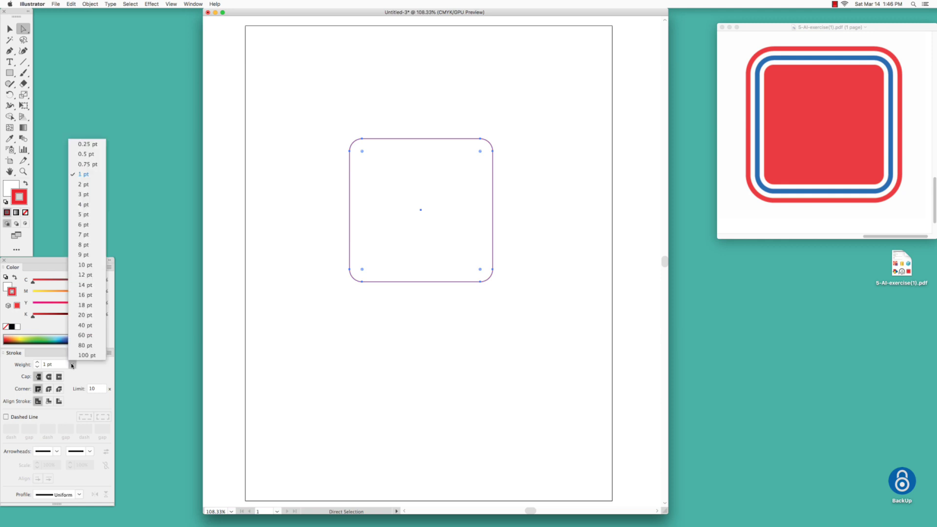
pyautogui.click(82, 345)
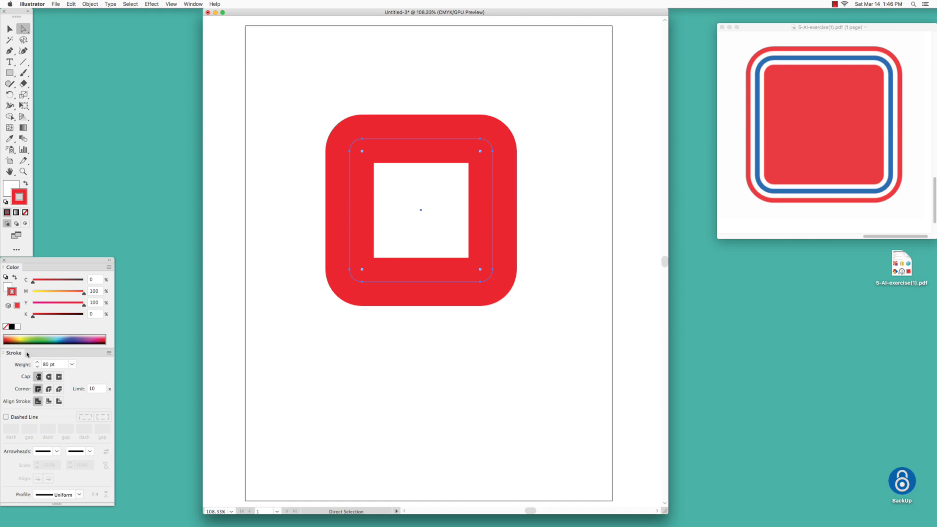
# Float the Stroke panel and try inside, outside and center alignment, leaving the stroke centered
pyautogui.moveTo(65, 353)
pyautogui.mouseDown()
pyautogui.moveTo(127, 354)
pyautogui.moveTo(235, 155)
pyautogui.moveTo(229, 144)
pyautogui.moveTo(204, 154)
pyautogui.mouseUp()
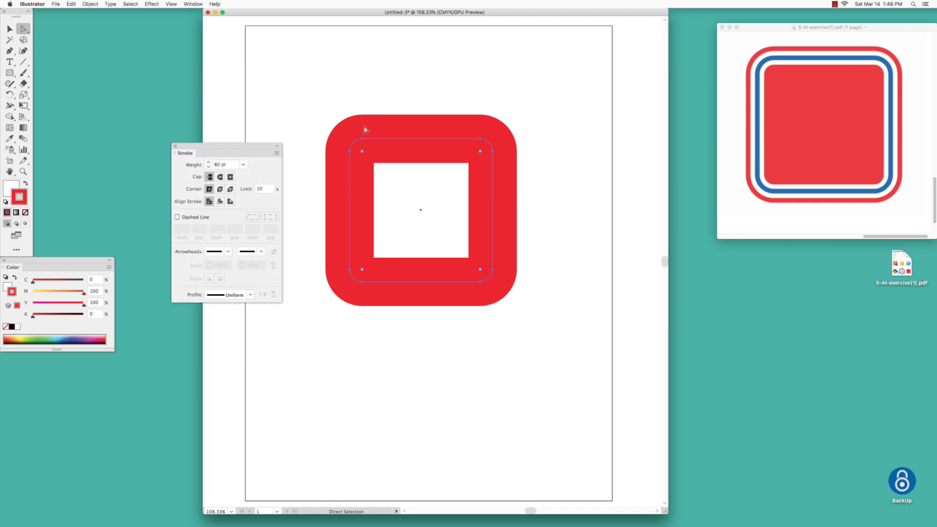
pyautogui.click(220, 202)
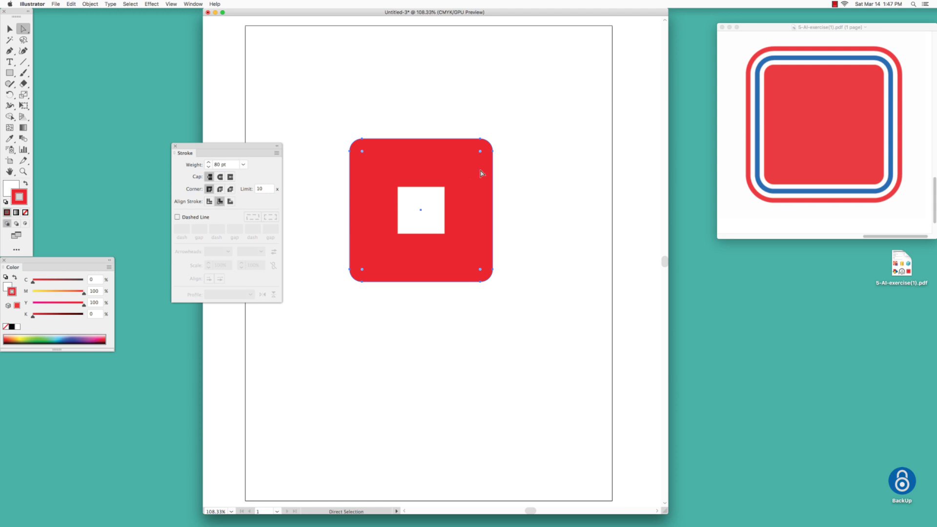
pyautogui.click(230, 201)
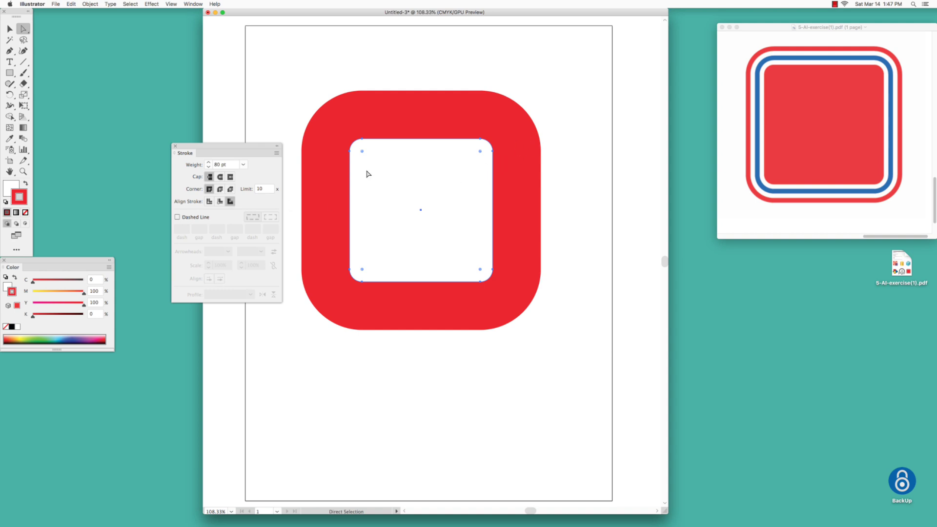
pyautogui.click(210, 201)
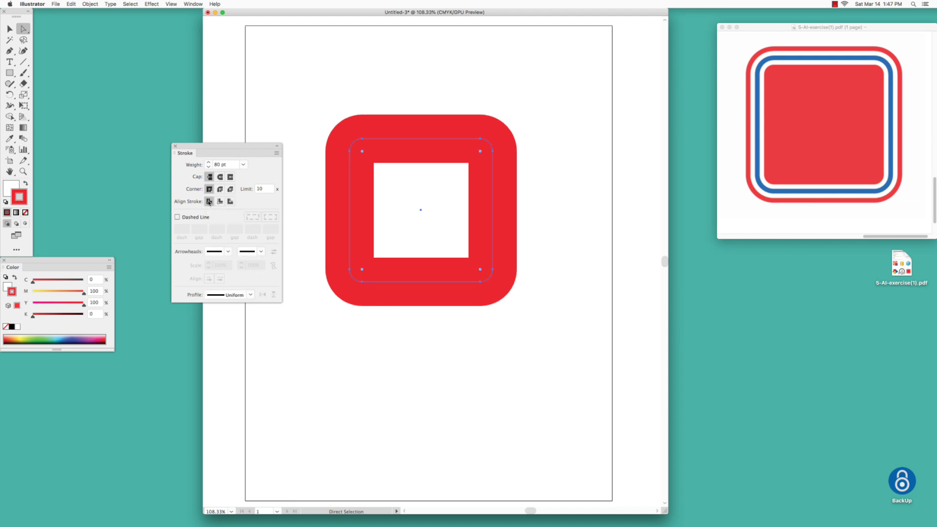
pyautogui.moveTo(205, 144)
pyautogui.mouseDown()
pyautogui.moveTo(159, 260)
pyautogui.moveTo(173, 250)
pyautogui.mouseUp()
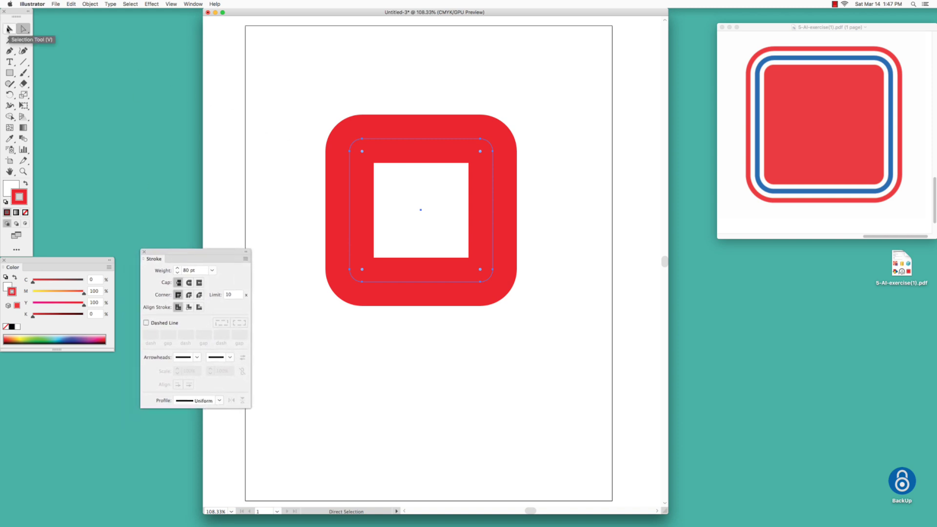
# Copy the red rounded square and Paste in Front, test-moving the copy then undoing the move
pyautogui.click(9, 29)
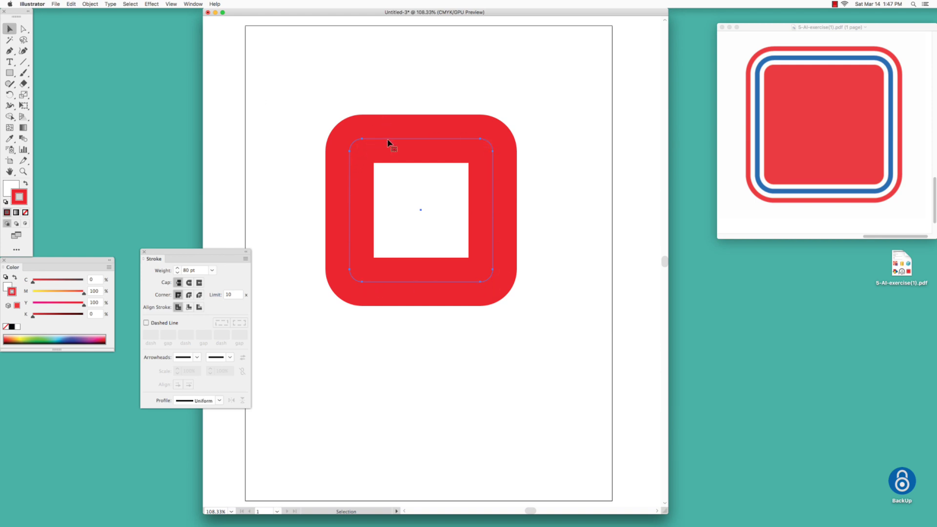
pyautogui.click(73, 4)
pyautogui.click(74, 39)
pyautogui.click(72, 4)
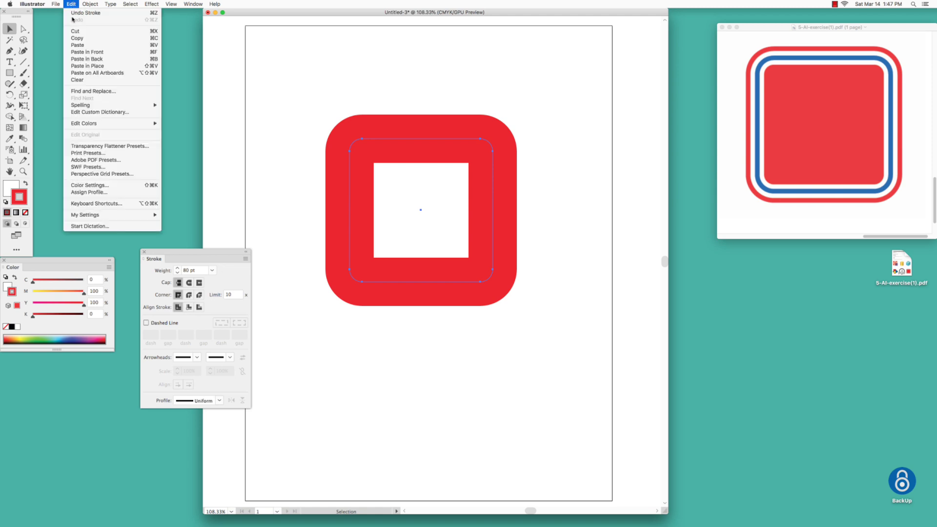
pyautogui.click(80, 52)
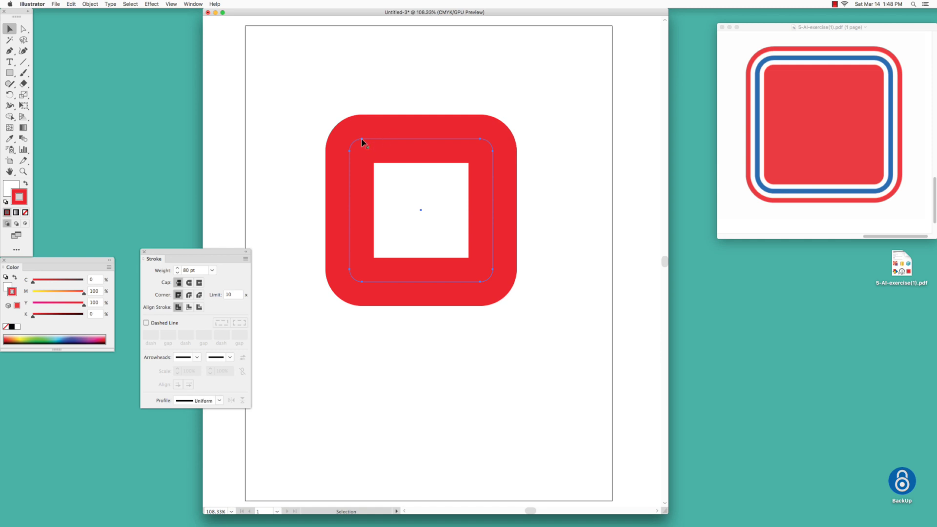
pyautogui.moveTo(362, 139); pyautogui.dragTo(458, 218)
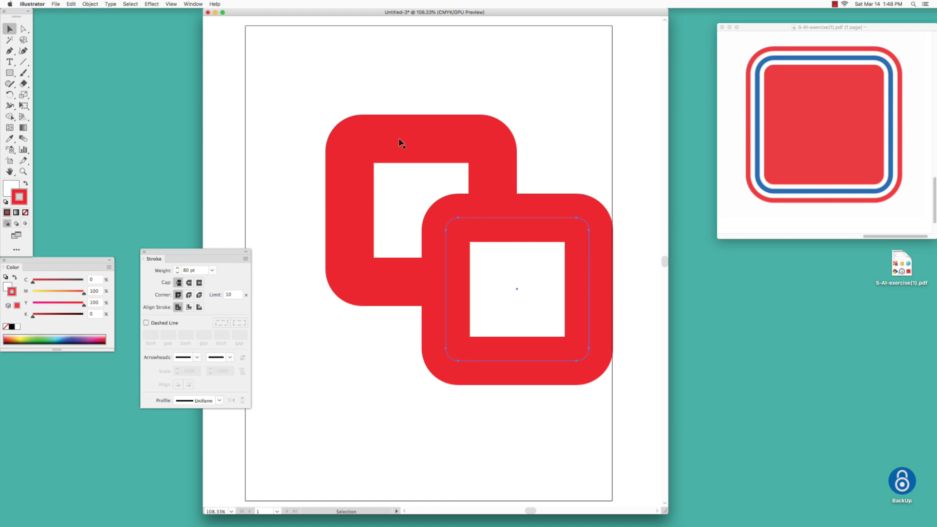
pyautogui.click(71, 3)
pyautogui.click(72, 11)
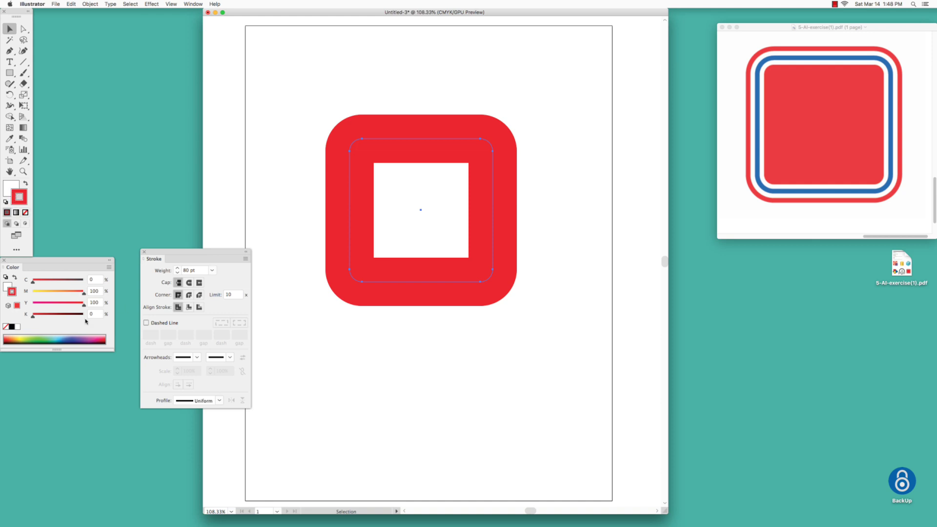
# Set the top copy's stroke to white with a 60 pt weight
pyautogui.click(17, 327)
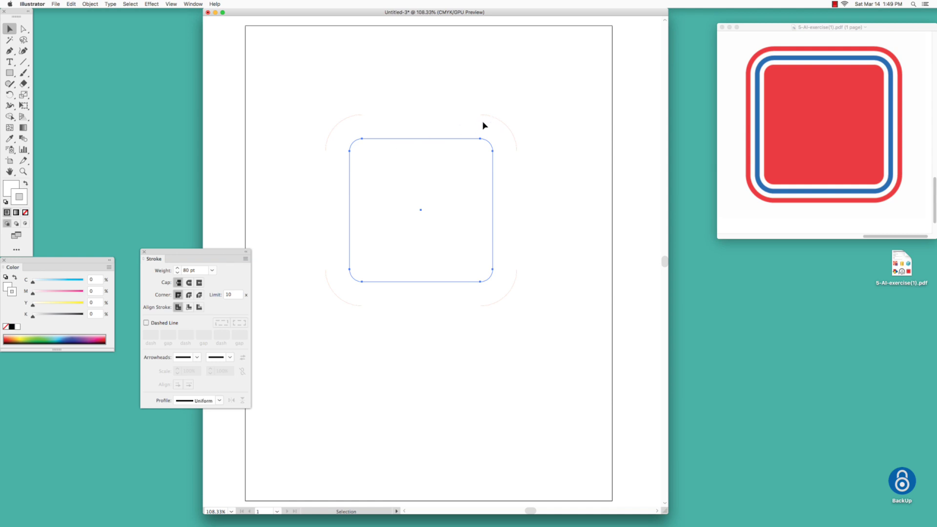
pyautogui.click(198, 272)
pyautogui.click(212, 270)
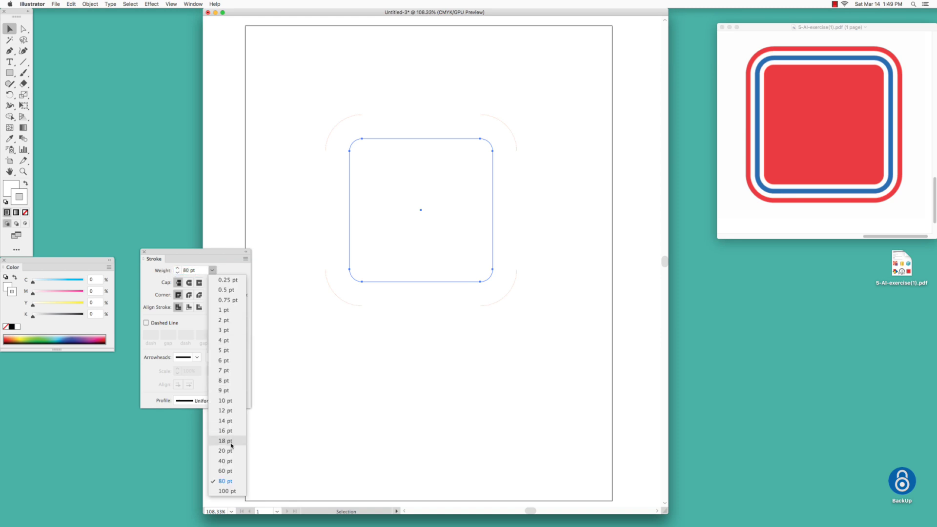
pyautogui.click(228, 472)
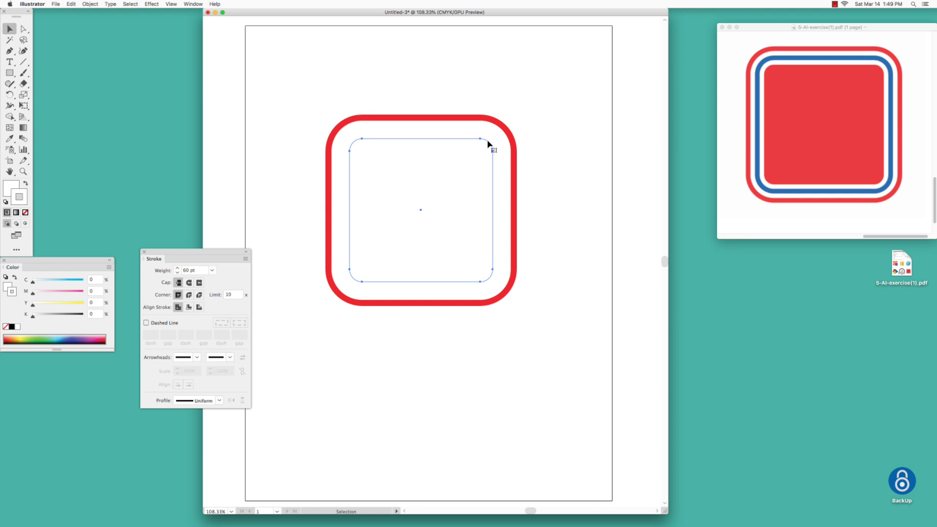
# Copy and Paste in Front another copy, giving it a 40 pt blue (C100 M25) stroke
pyautogui.click(72, 4)
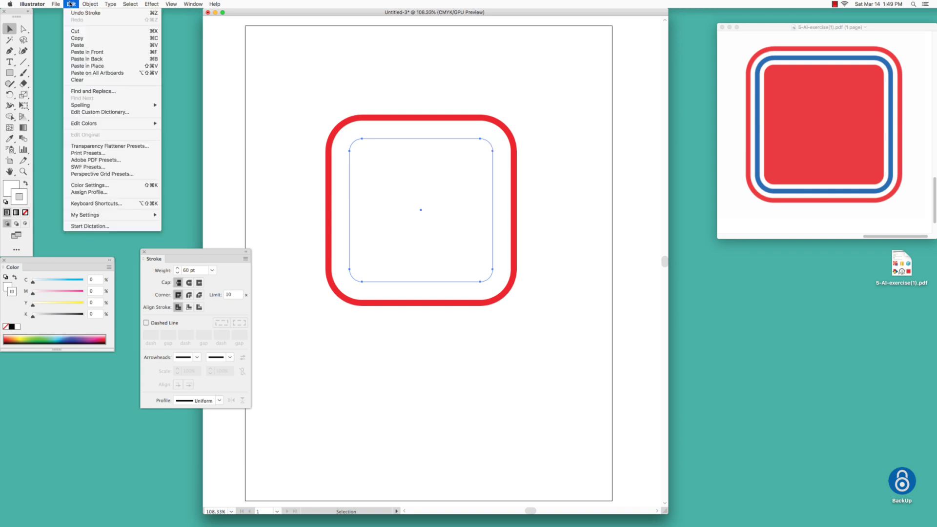
pyautogui.click(73, 38)
pyautogui.click(72, 3)
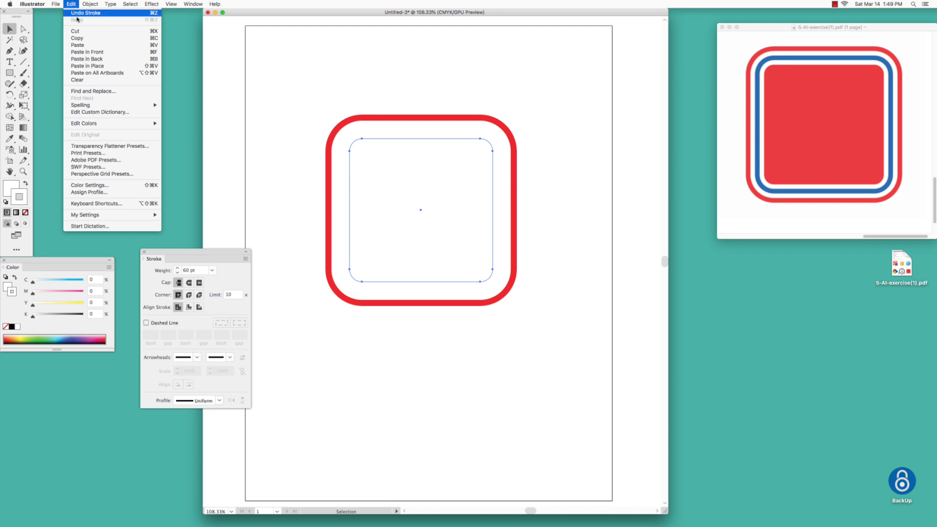
pyautogui.click(85, 52)
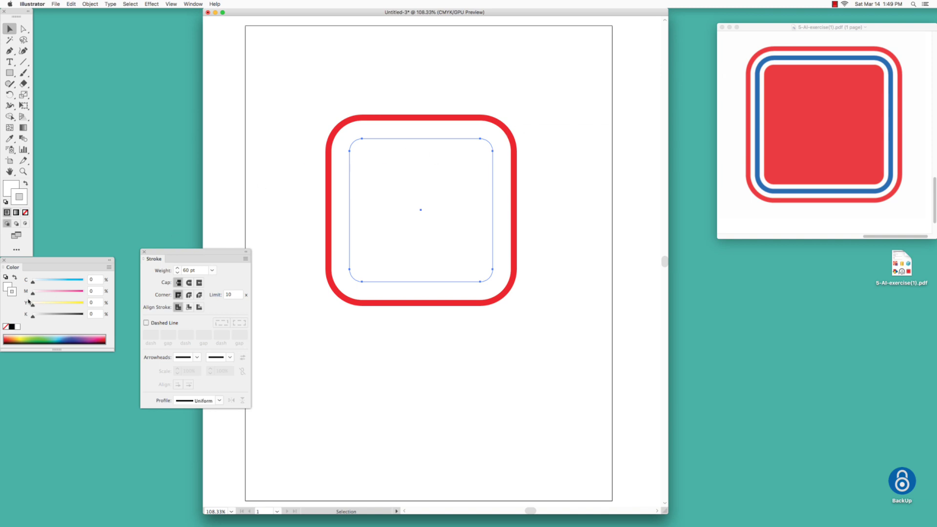
pyautogui.moveTo(36, 283)
pyautogui.mouseDown()
pyautogui.moveTo(84, 281)
pyautogui.moveTo(46, 297)
pyautogui.mouseUp()
pyautogui.click(212, 270)
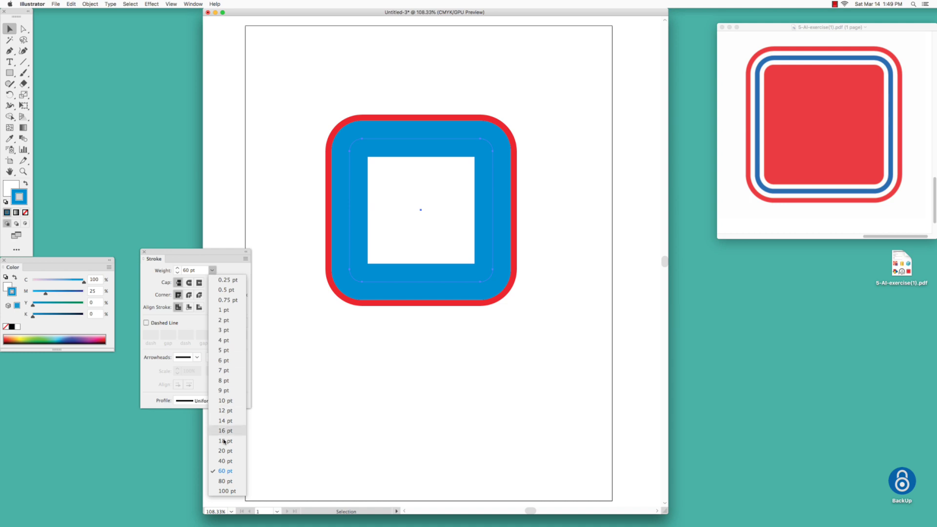
pyautogui.click(225, 461)
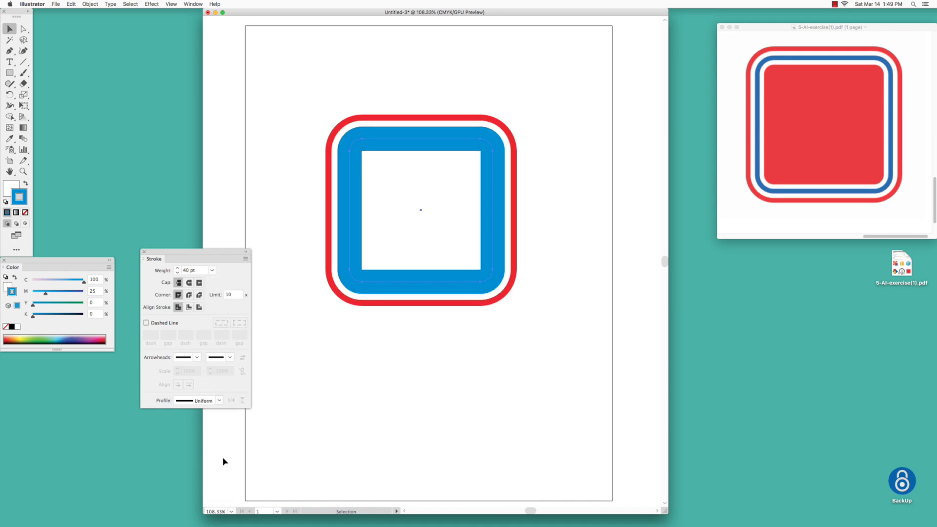
# Paste a further copy in front with a white 20 pt stroke
pyautogui.click(71, 4)
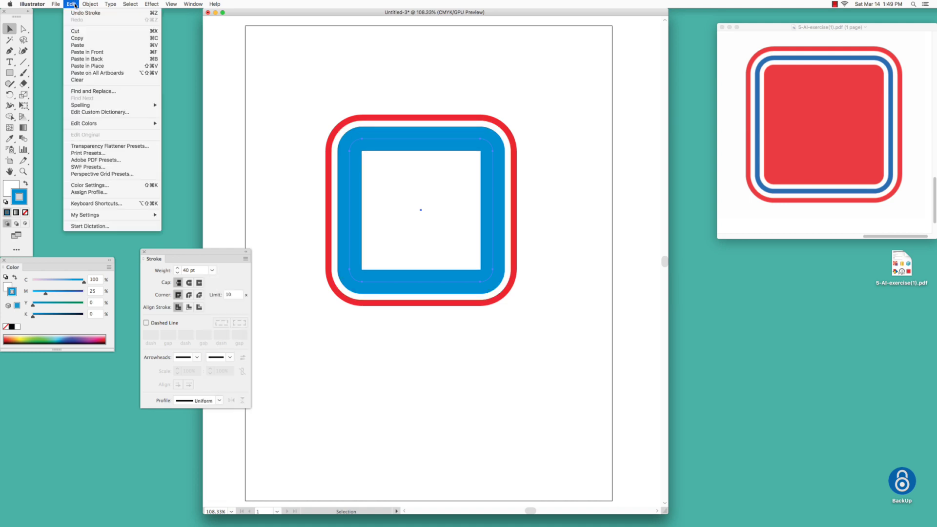
pyautogui.click(81, 52)
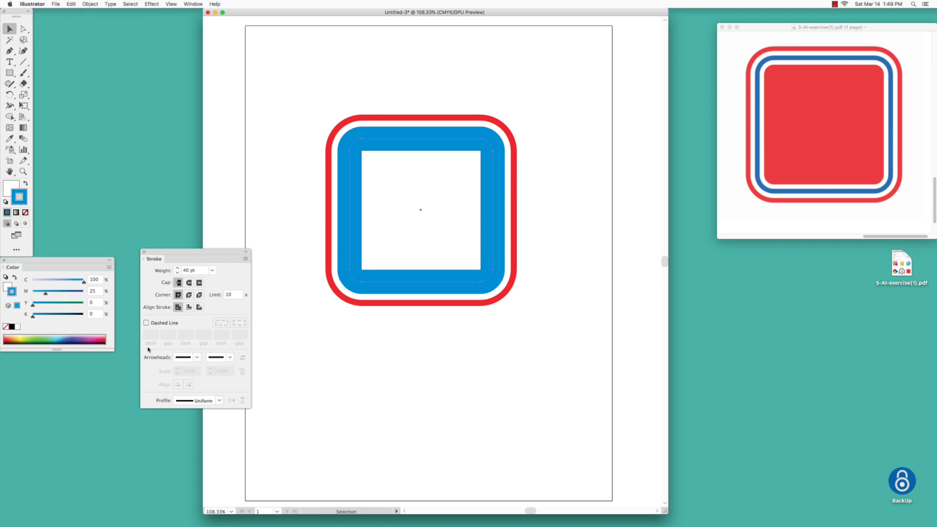
pyautogui.click(18, 326)
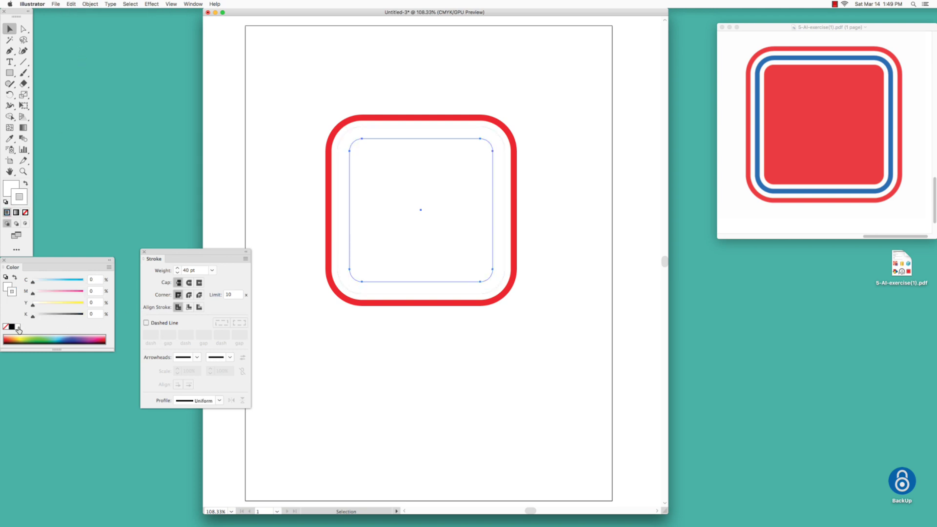
pyautogui.click(212, 270)
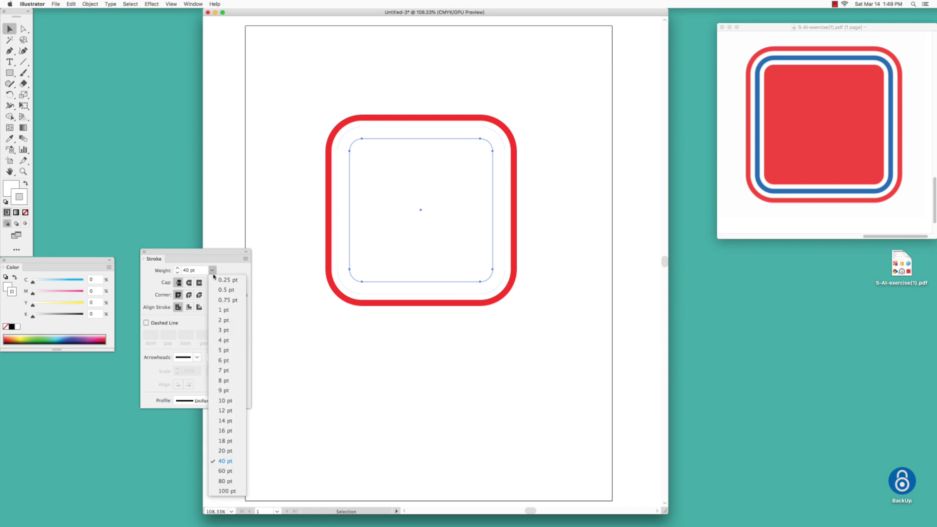
pyautogui.click(216, 453)
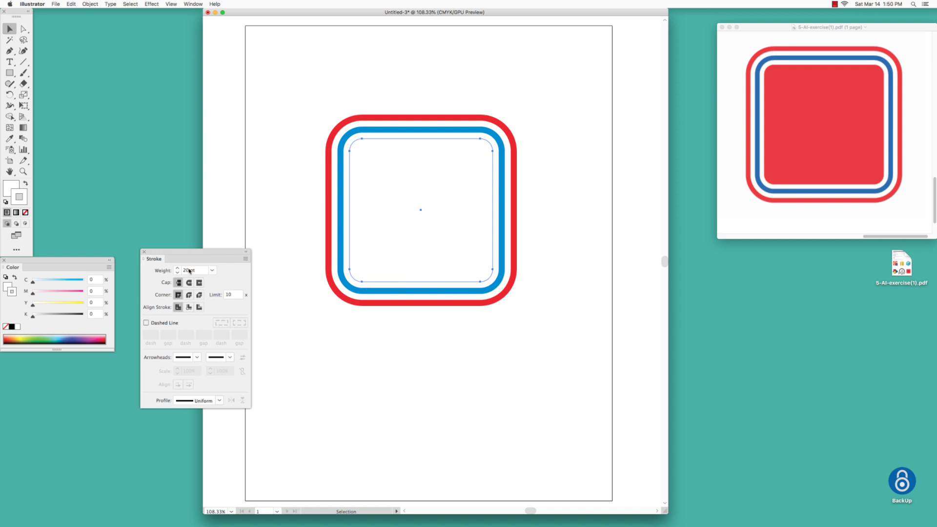
# Copy the innermost rounded square and paste it in front
pyautogui.click(71, 4)
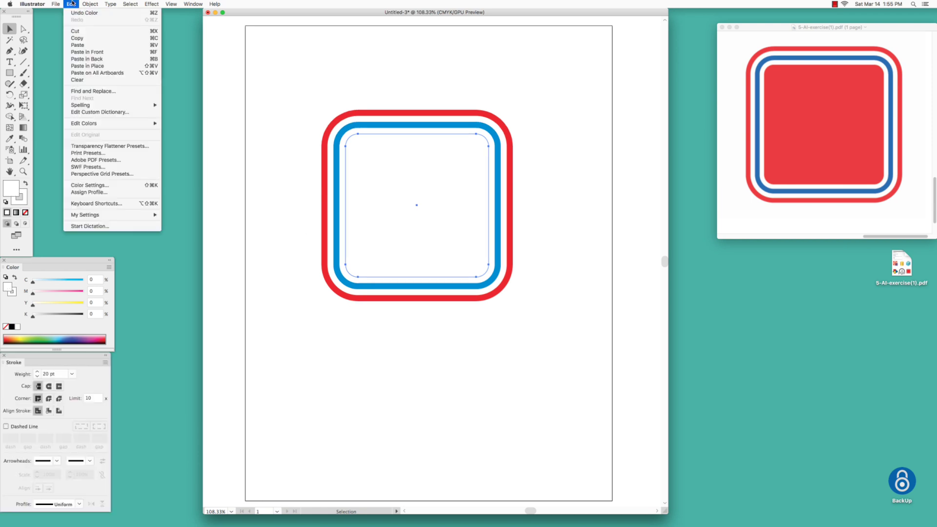
pyautogui.press('Down')
pyautogui.press('Down')
pyautogui.press('Return')
pyautogui.click(71, 4)
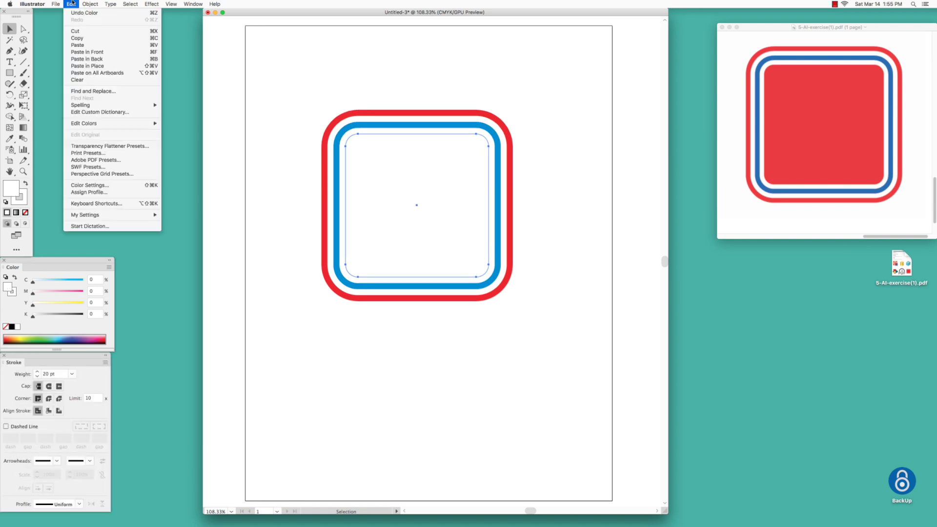
pyautogui.click(80, 54)
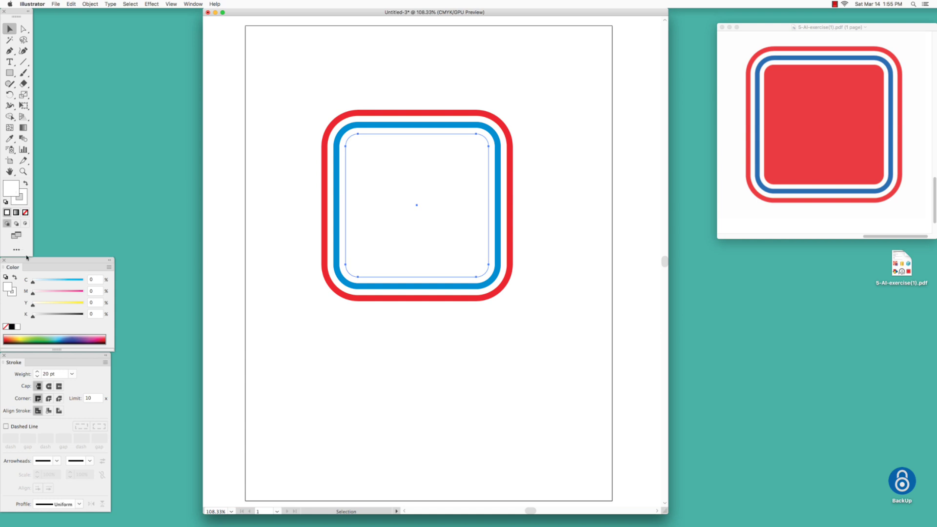
# Fill the new copy red, set its stroke to None, and deselect
pyautogui.moveTo(33, 305); pyautogui.dragTo(108, 307)
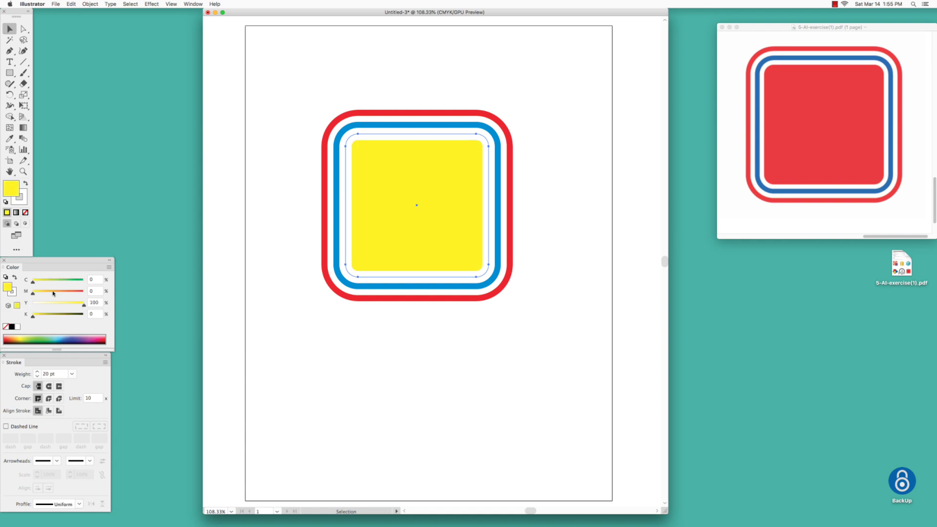
pyautogui.moveTo(52, 293); pyautogui.dragTo(116, 294)
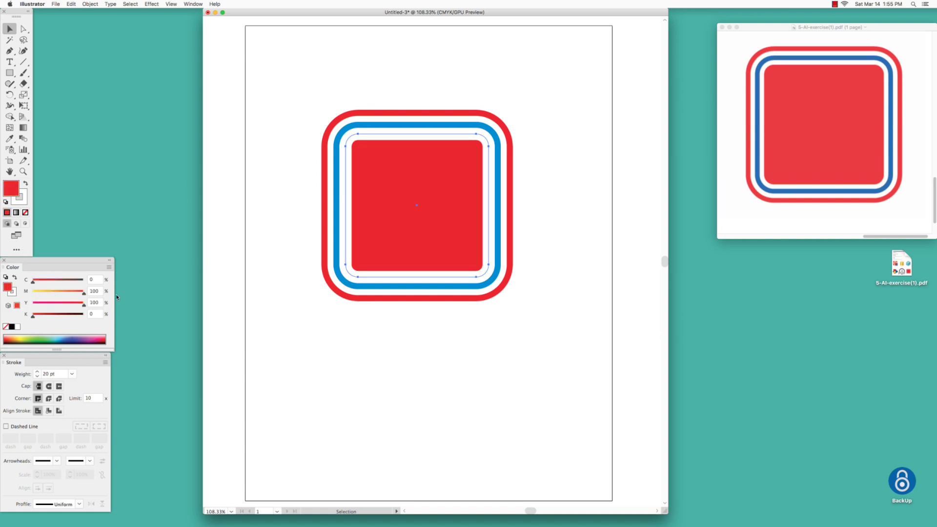
pyautogui.click(23, 202)
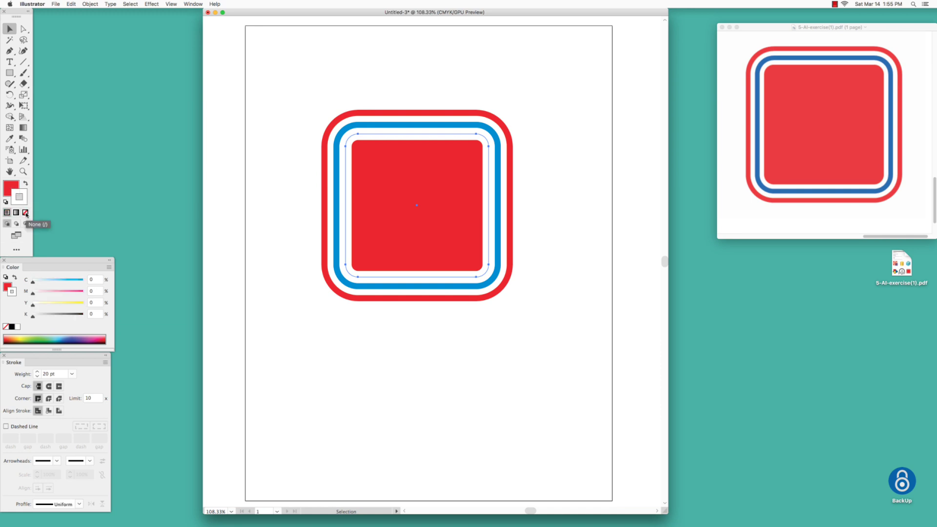
pyautogui.click(25, 212)
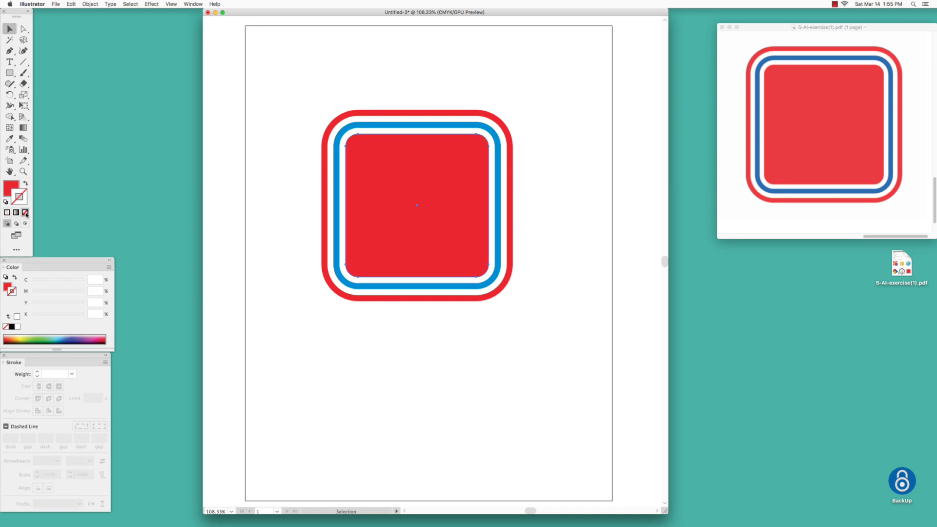
pyautogui.click(341, 326)
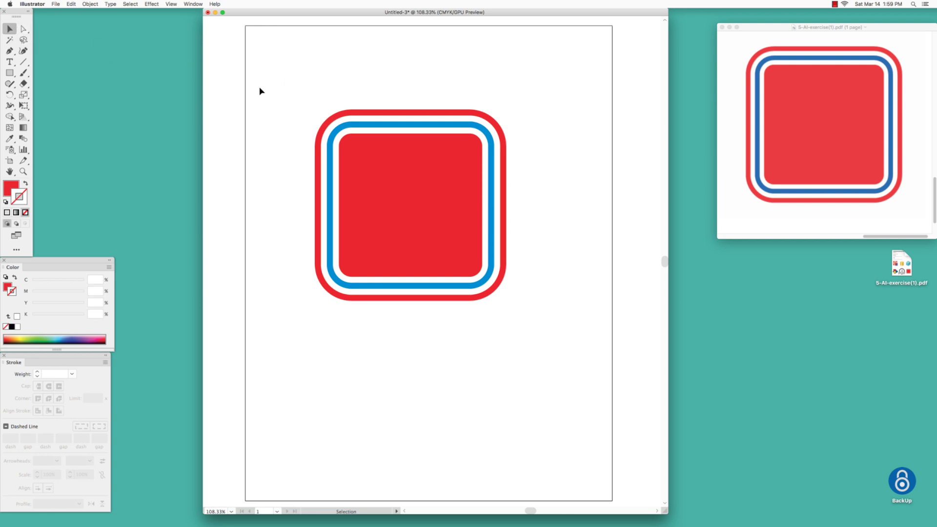
# Marquee-select the red center and all four stroked rounded squares, then group them
pyautogui.moveTo(288, 79); pyautogui.dragTo(538, 328)
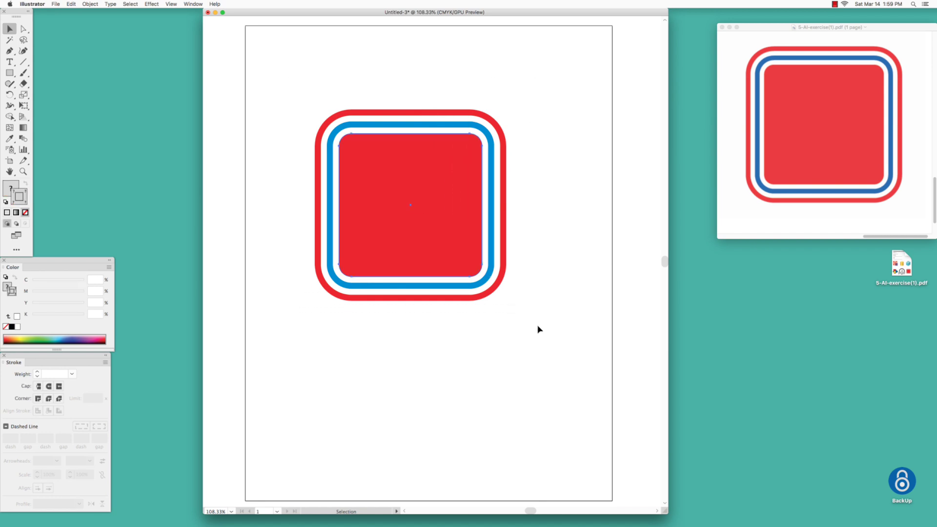
pyautogui.click(88, 4)
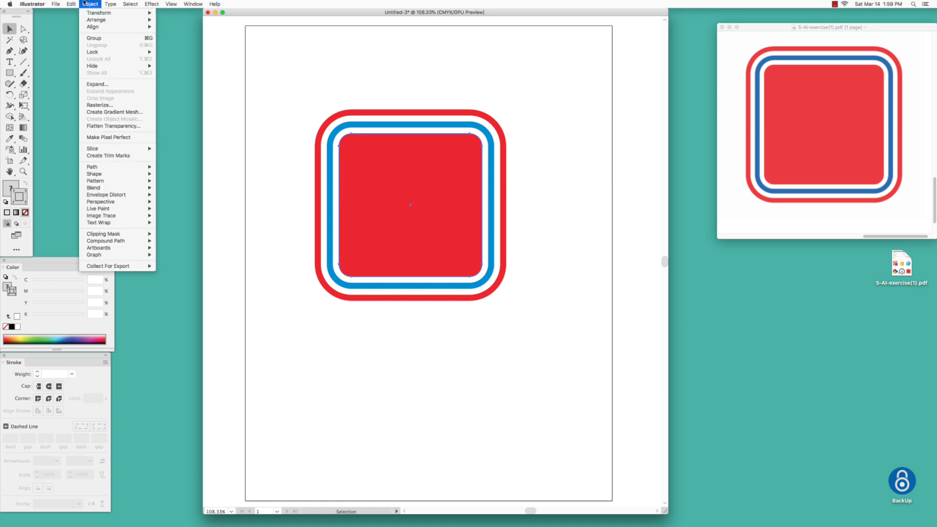
pyautogui.click(92, 39)
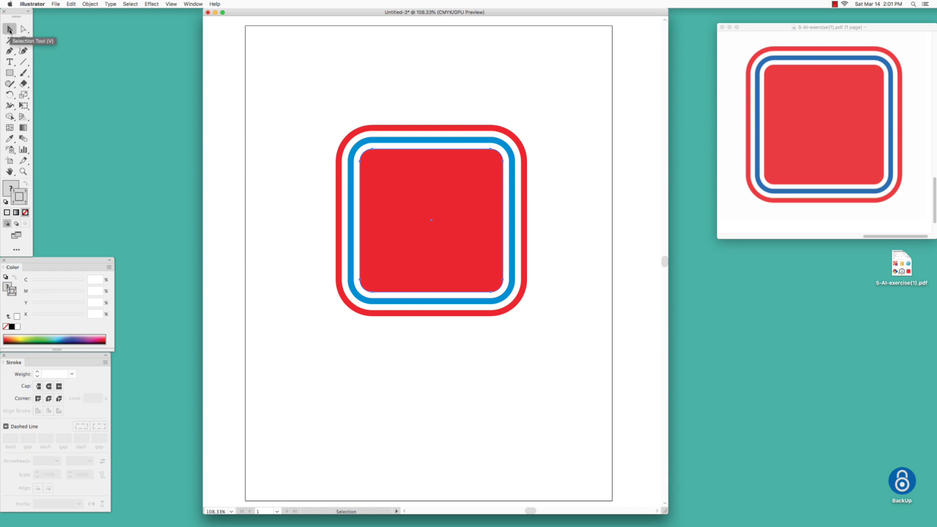
pyautogui.click(90, 4)
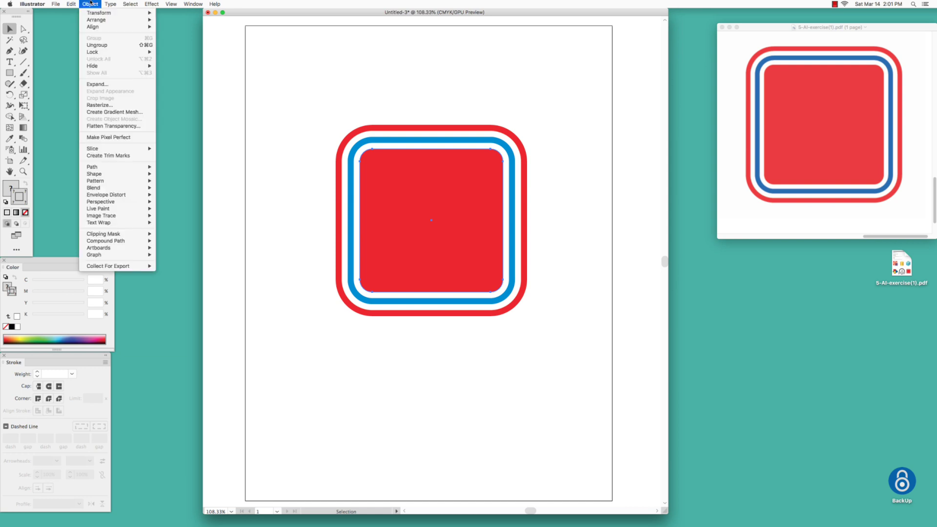
pyautogui.moveTo(92, 14)
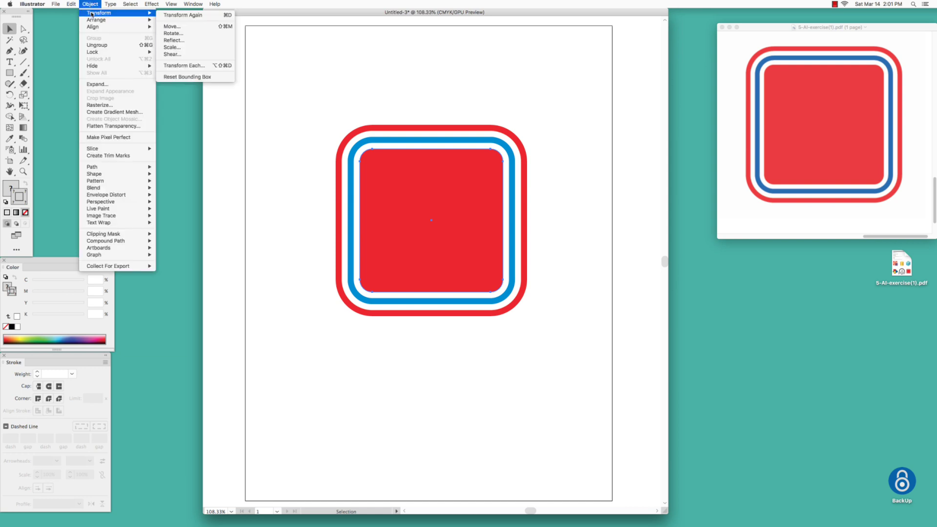
pyautogui.click(174, 48)
pyautogui.moveTo(186, 33); pyautogui.dragTo(247, 120)
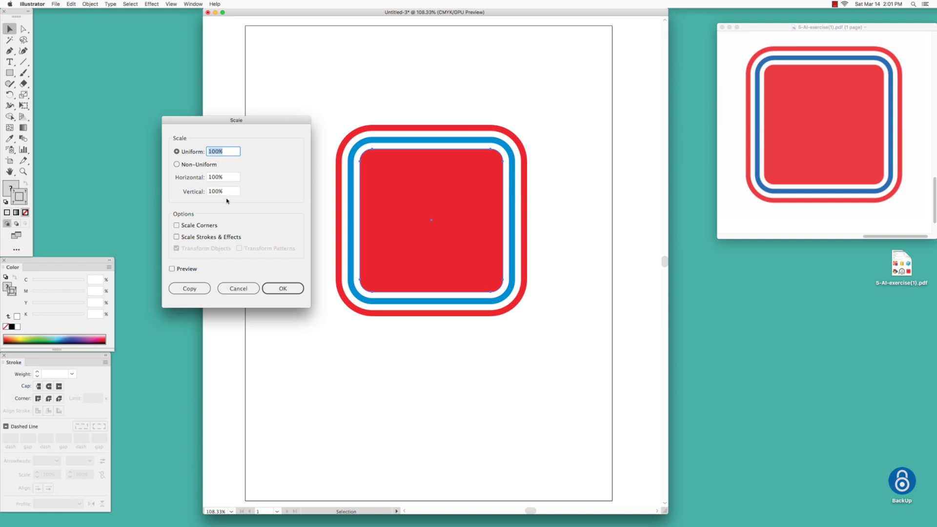
pyautogui.click(249, 288)
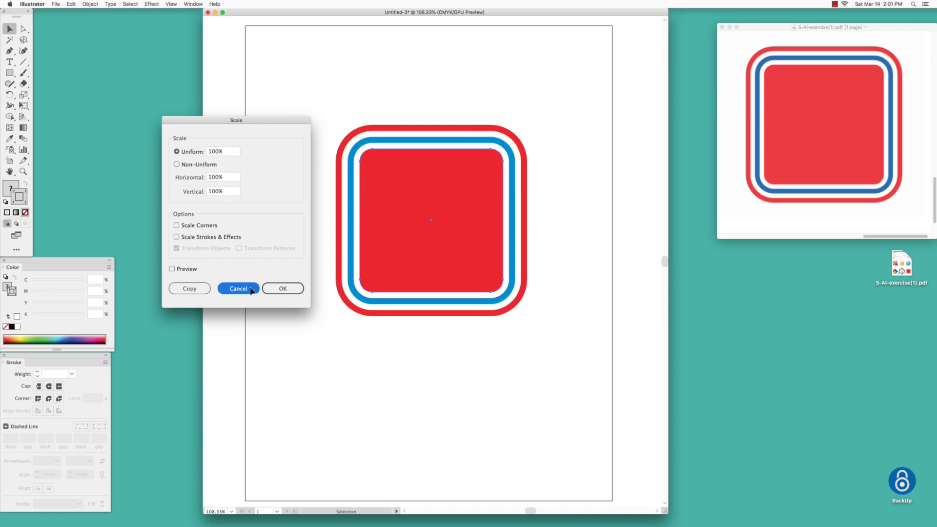
pyautogui.click(23, 95)
pyautogui.moveTo(335, 100); pyautogui.dragTo(373, 156)
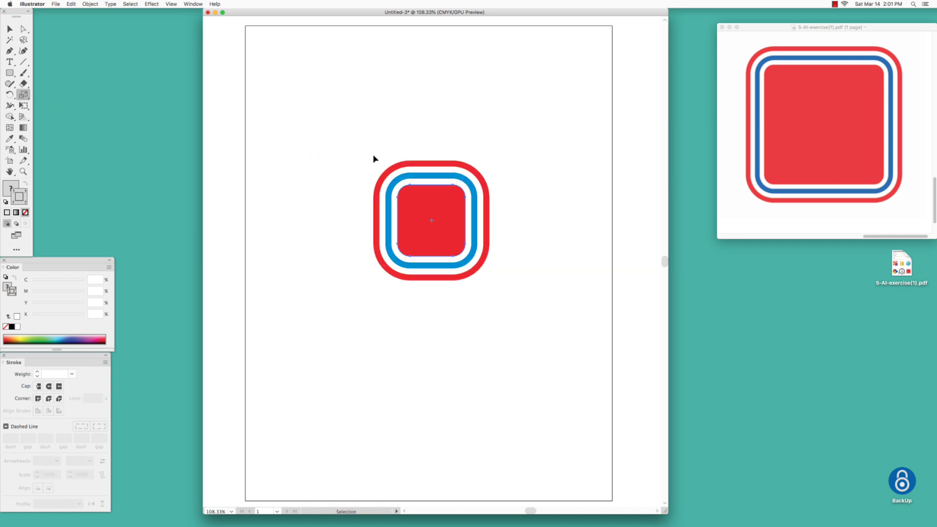
pyautogui.click(90, 2)
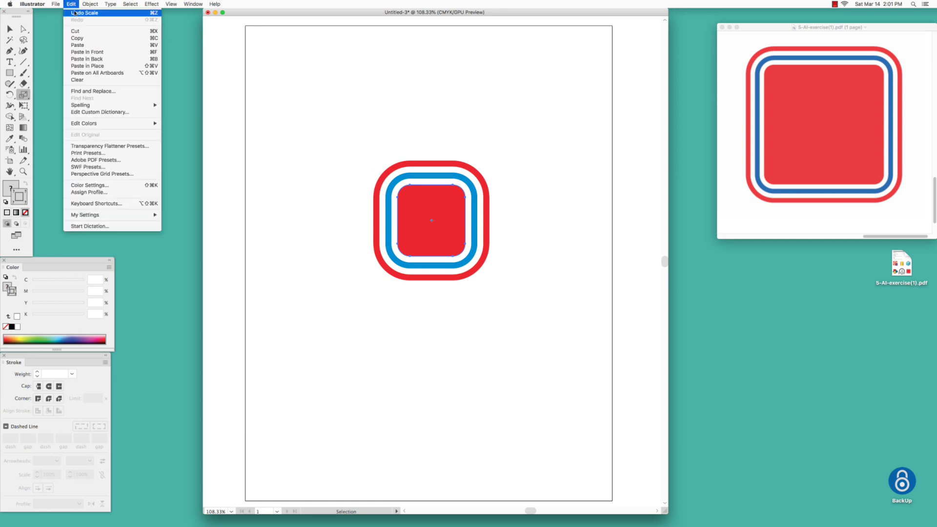
pyautogui.click(98, 15)
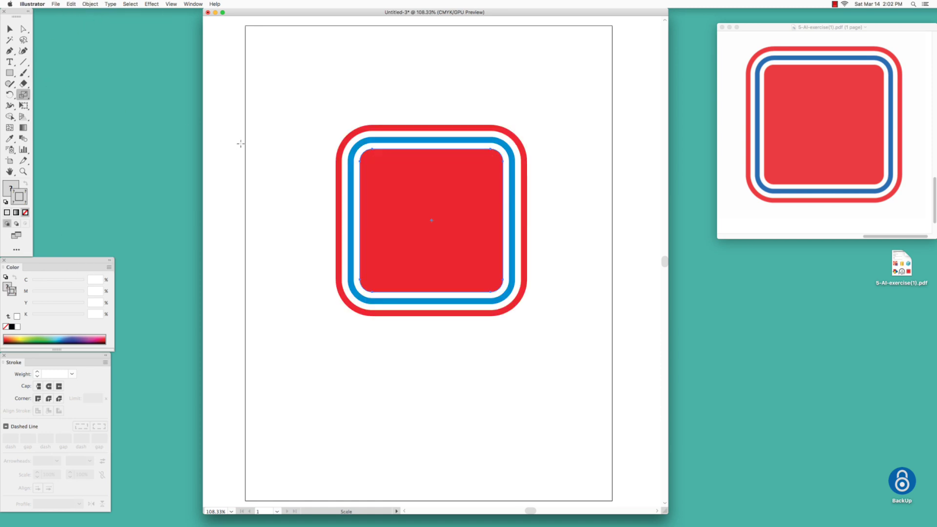
pyautogui.keyDown('alt'); pyautogui.click(432, 204); pyautogui.keyUp('alt')
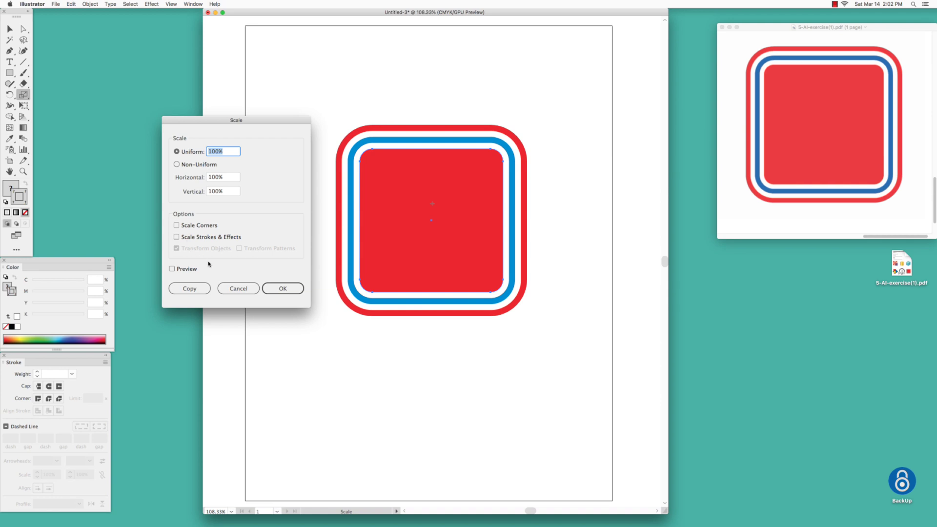
pyautogui.click(239, 289)
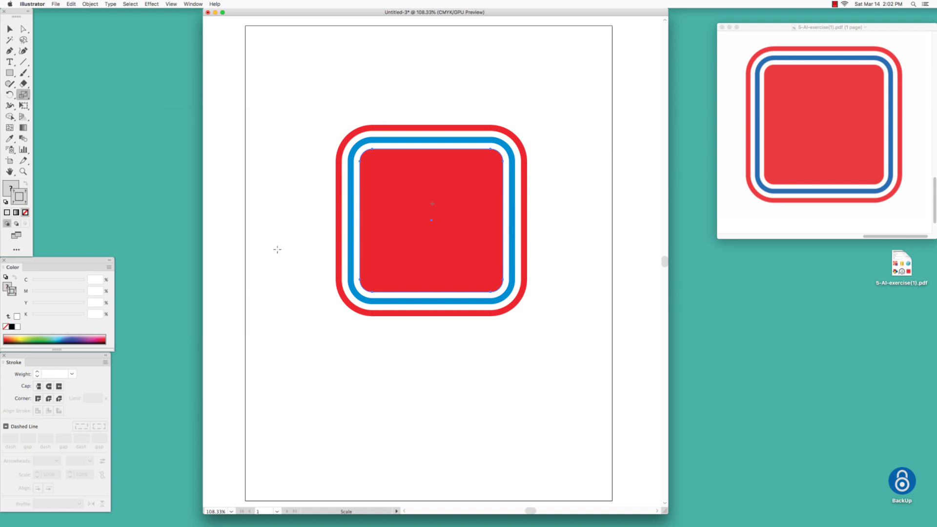
pyautogui.moveTo(262, 88); pyautogui.dragTo(366, 188)
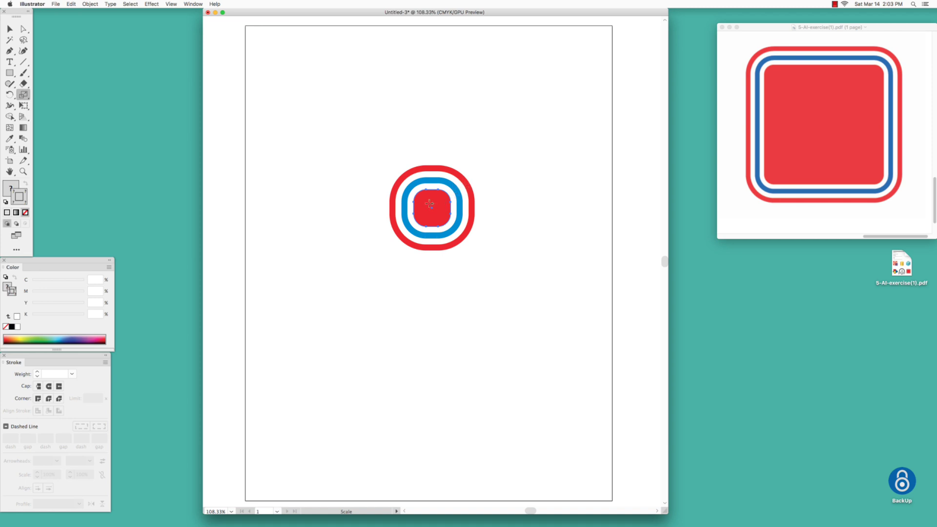
pyautogui.press('super')
pyautogui.click(67, 4)
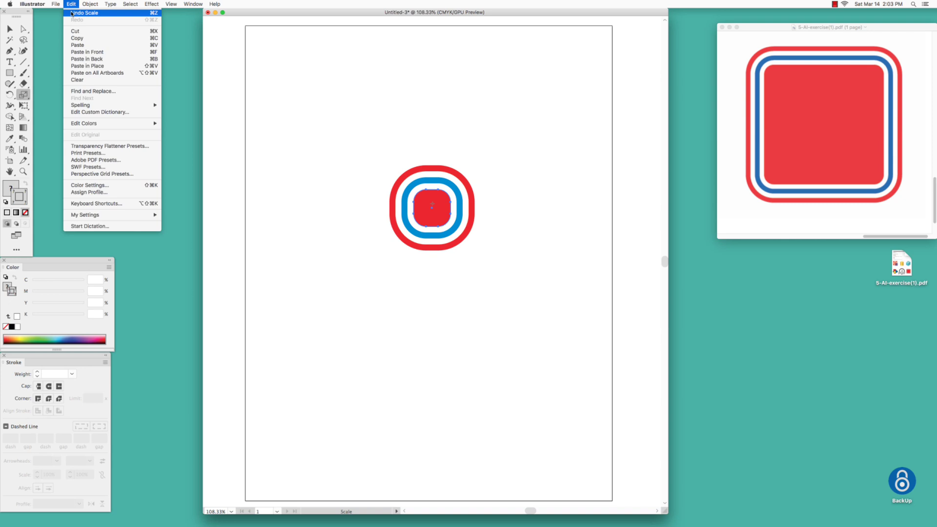
pyautogui.click(72, 13)
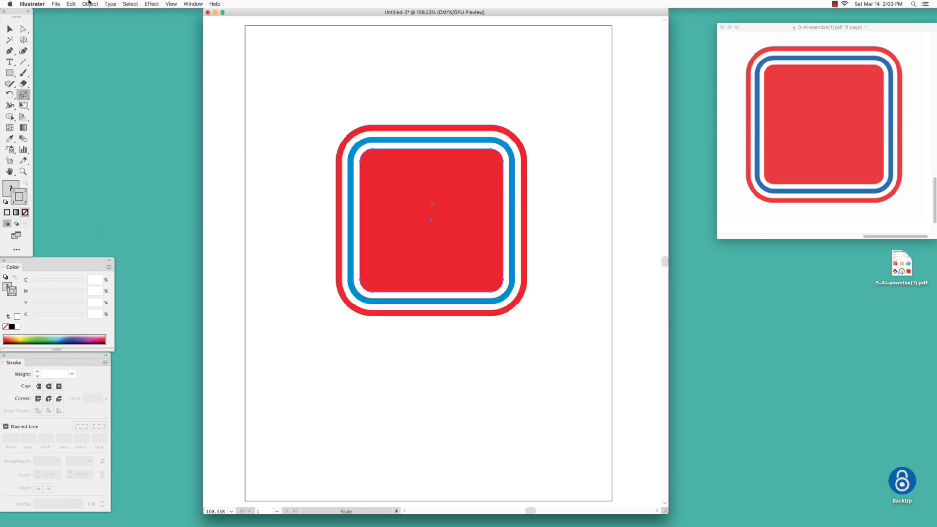
# Turn on Scale Corners and Scale Strokes & Effects in the Scale dialog, keeping 100%
pyautogui.click(89, 4)
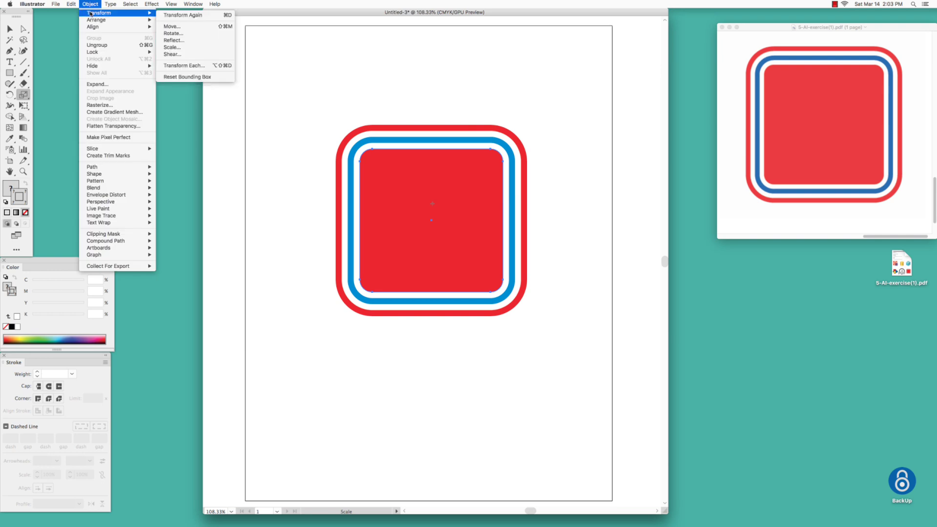
pyautogui.moveTo(146, 13)
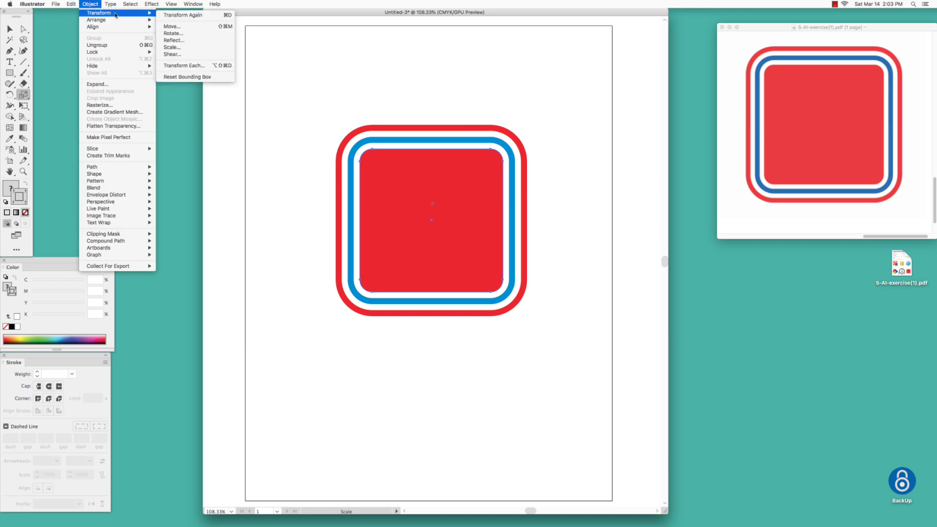
pyautogui.click(183, 47)
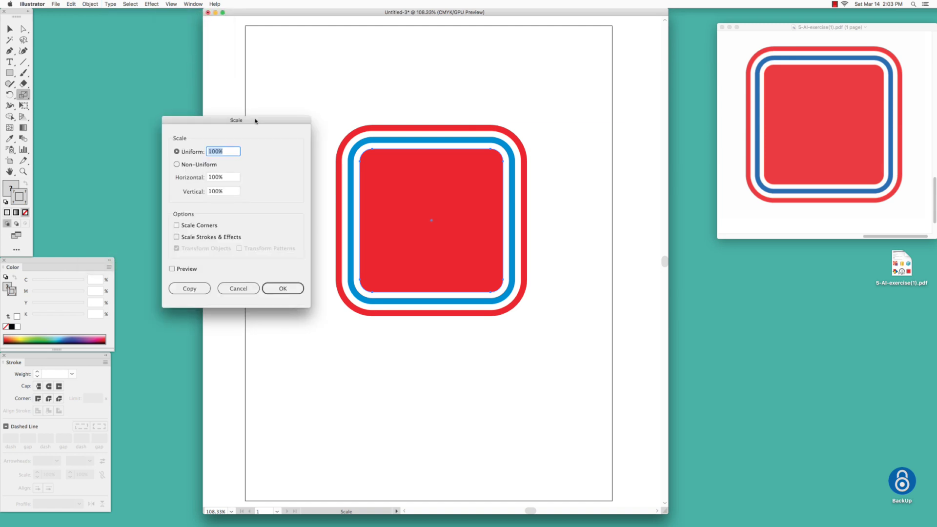
pyautogui.click(188, 224)
pyautogui.click(190, 236)
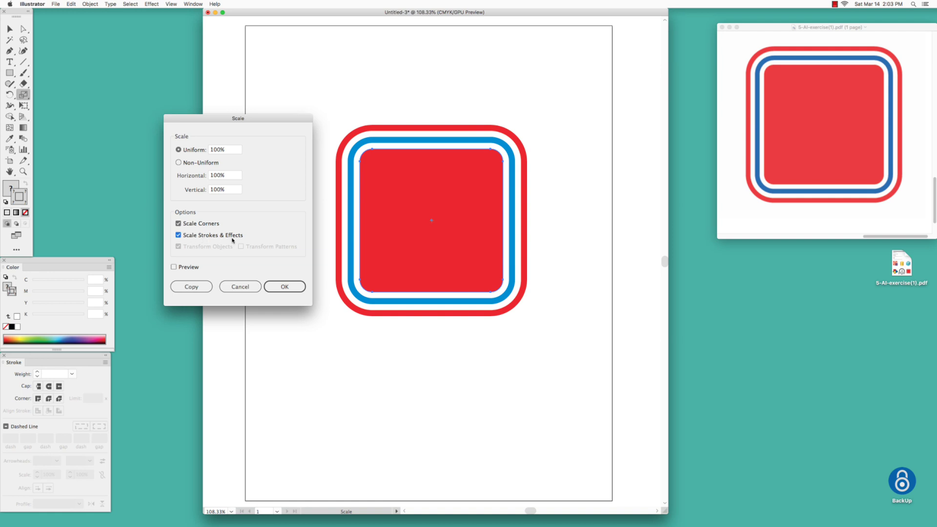
pyautogui.click(287, 286)
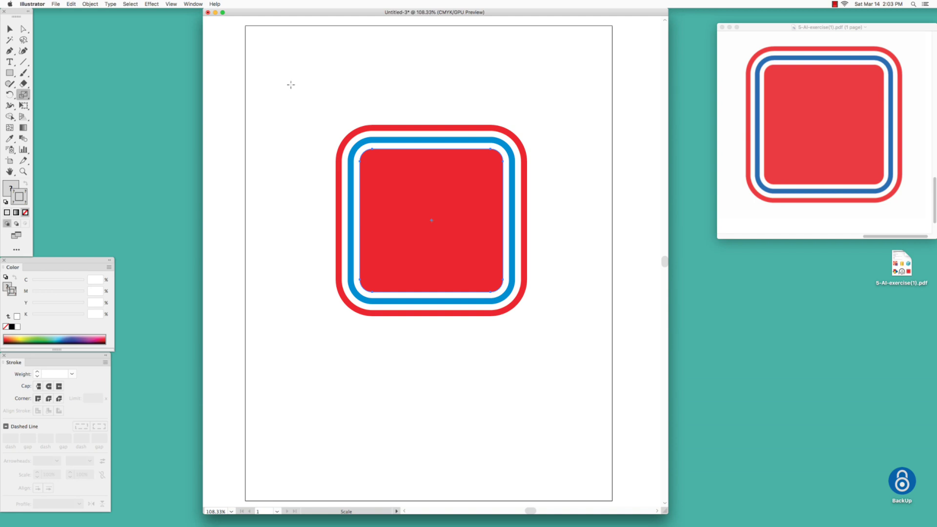
# Drag with the Scale tool to shrink the grouped badge to a small size
pyautogui.moveTo(291, 84); pyautogui.dragTo(377, 157)
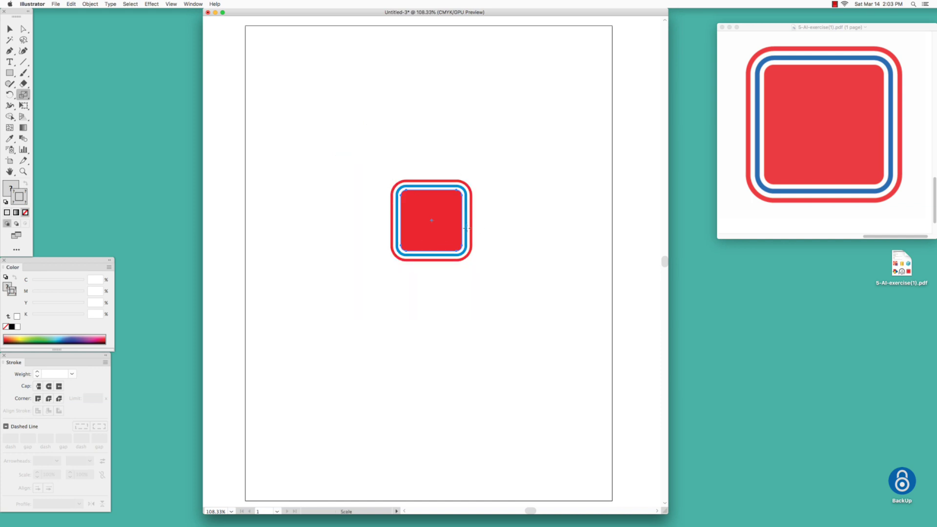